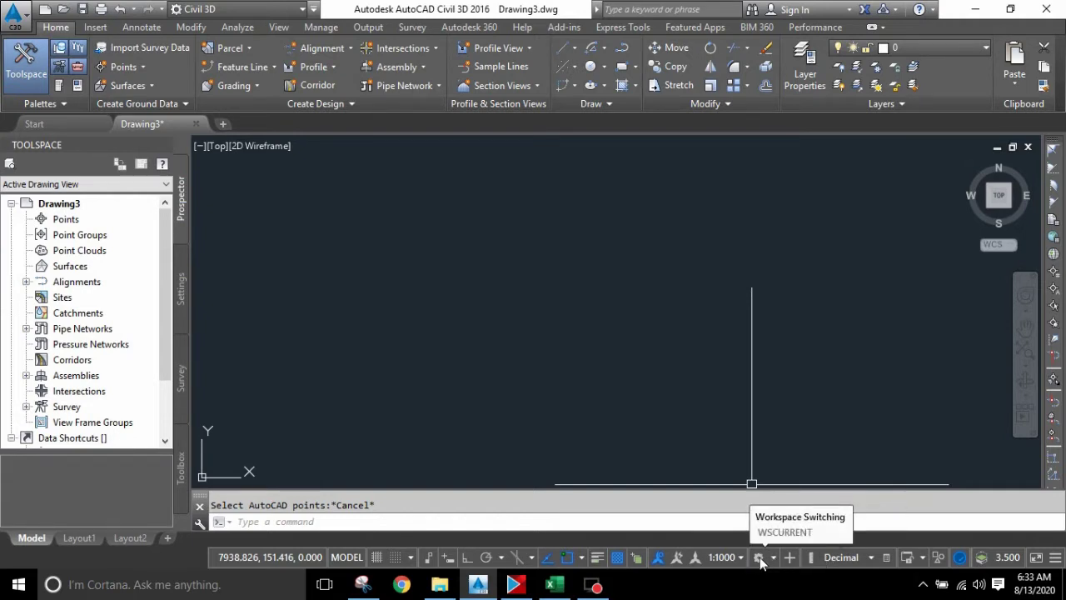
- Switch to the Drafting & Annotation workspace and glance at the status bar customization options
click(759, 558)
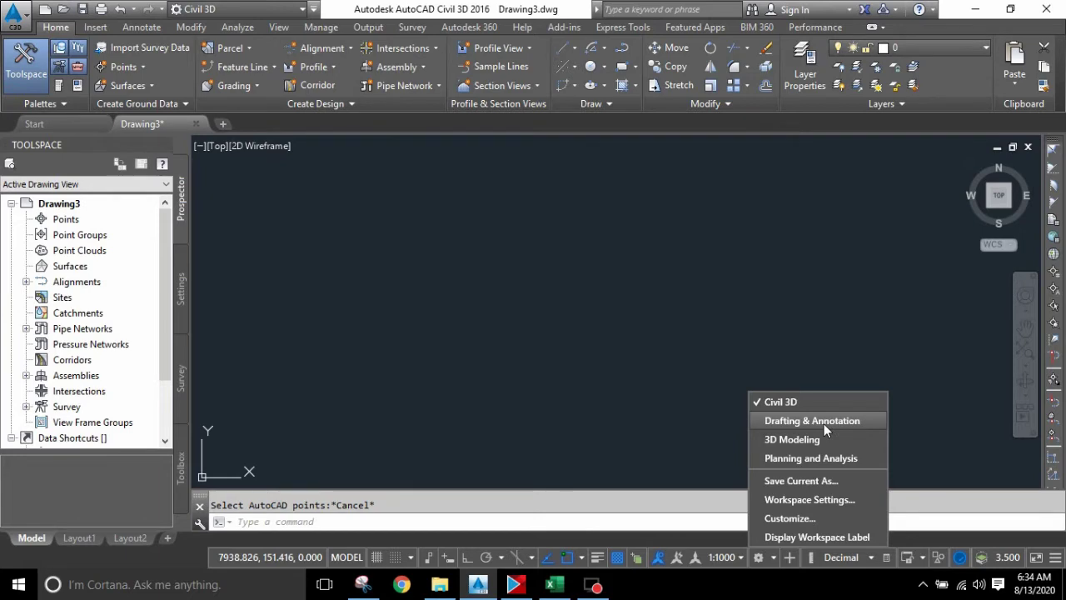
click(824, 424)
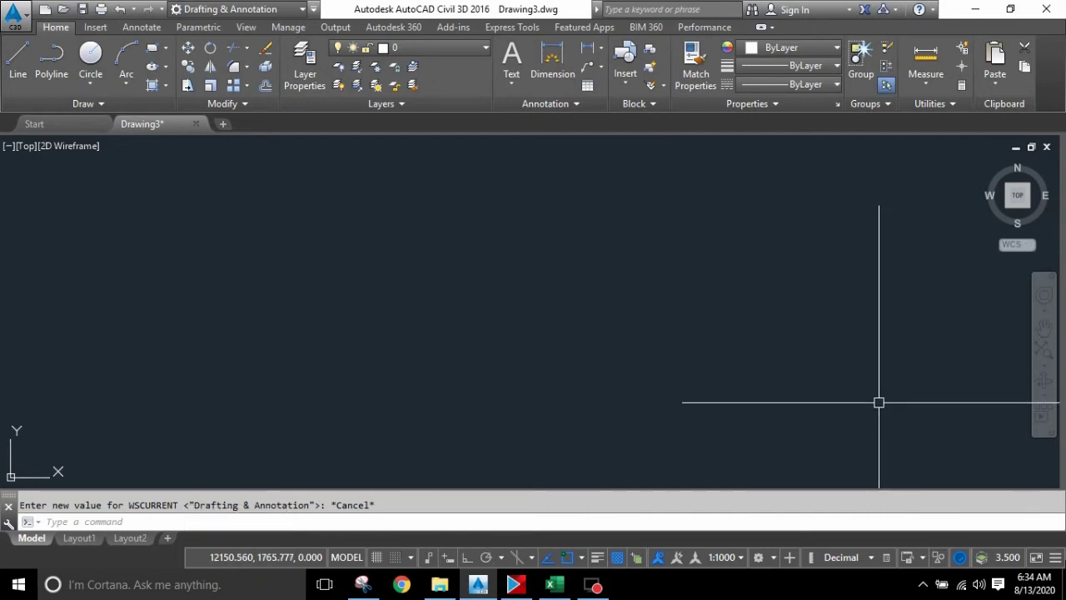
click(1058, 561)
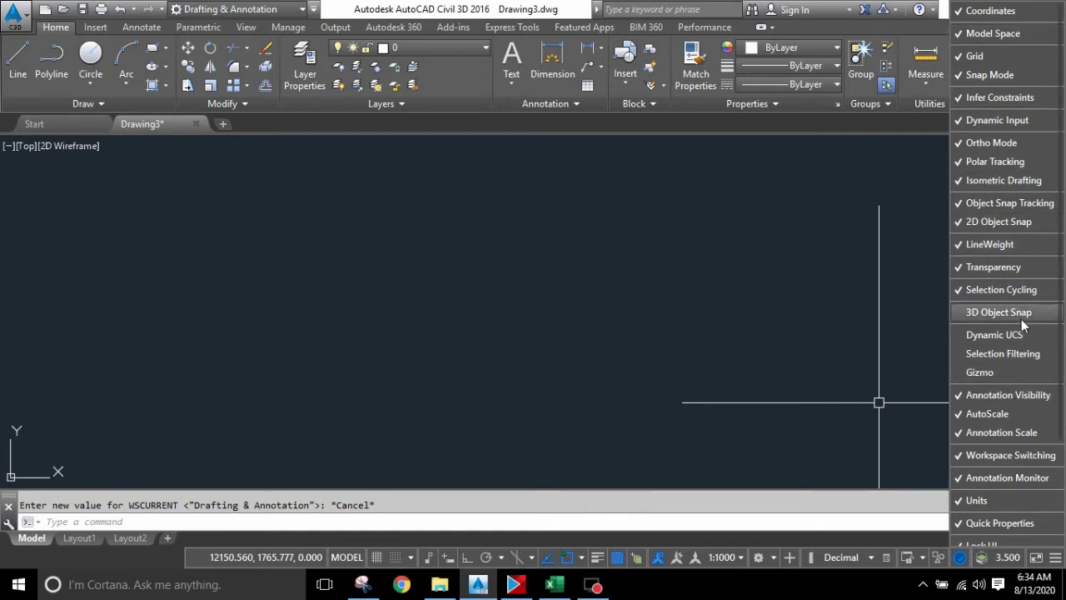
click(479, 319)
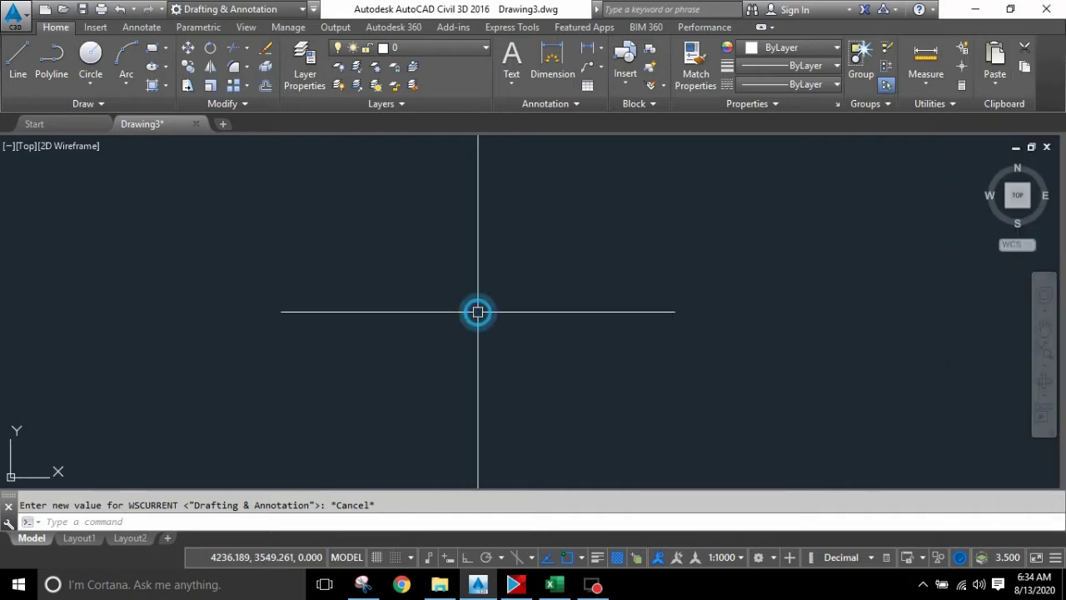
- Show the classic menu bar from the Quick Access Toolbar and browse the Dimension menu
click(313, 10)
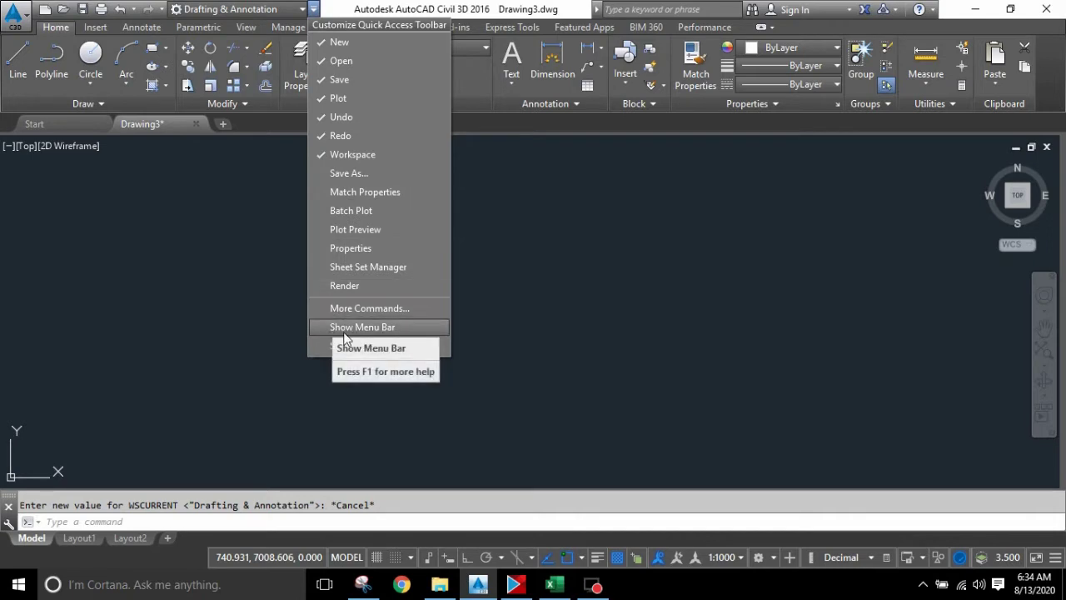
click(384, 329)
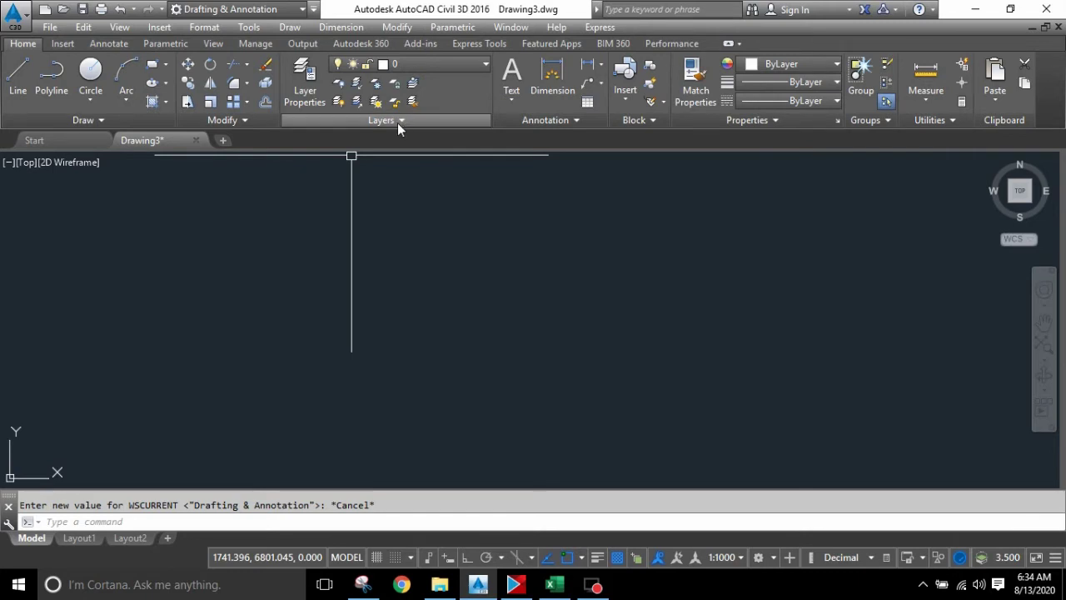
click(355, 27)
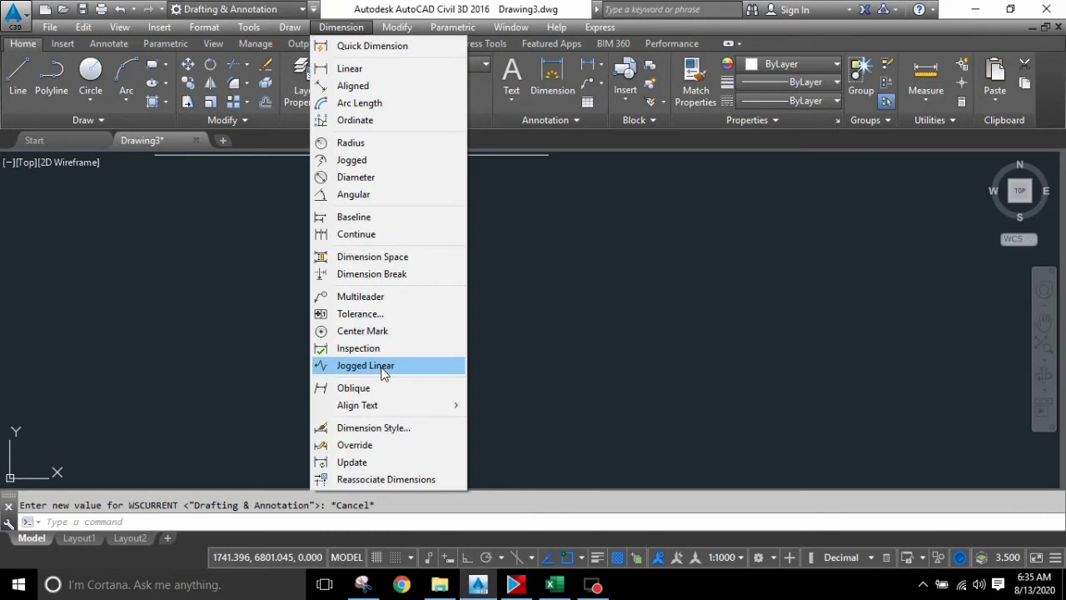
click(208, 302)
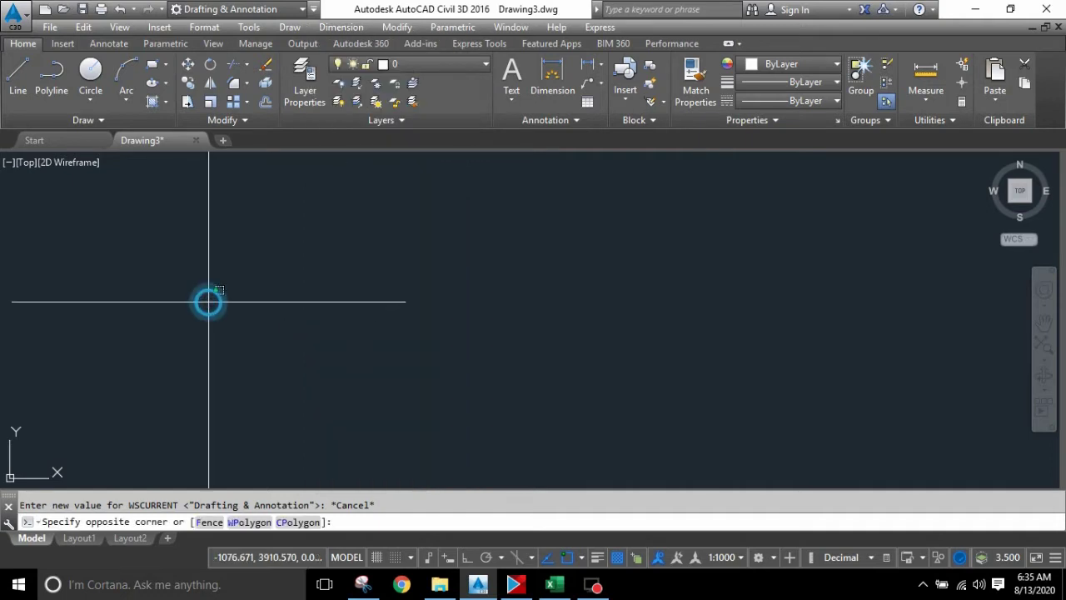
click(288, 230)
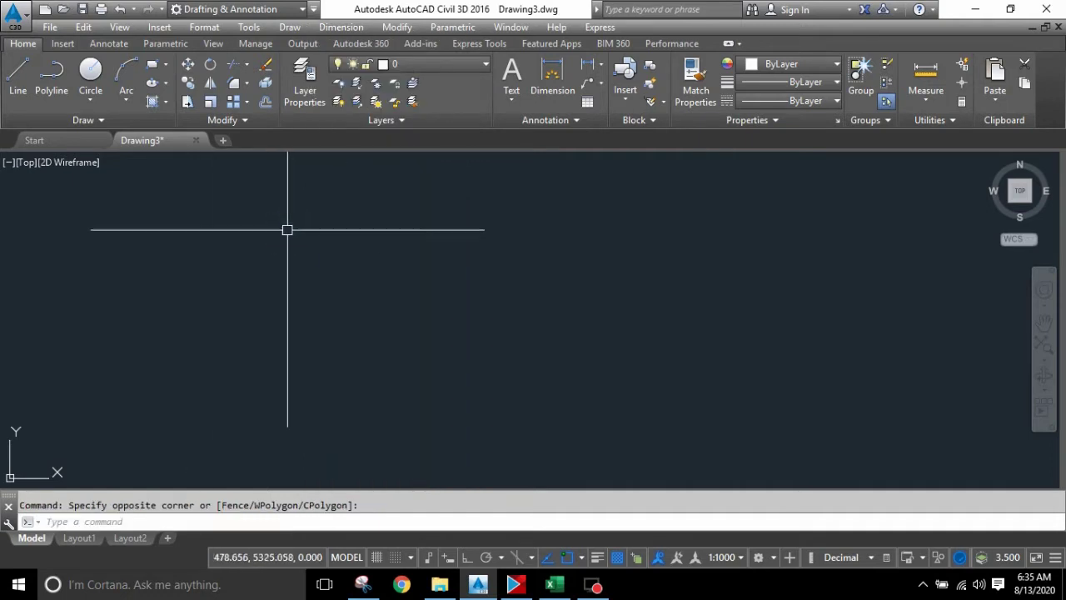
- Set units to Architectural at 0'-0 1/8", angle precision 0d00', and insertion scale Inches
click(208, 30)
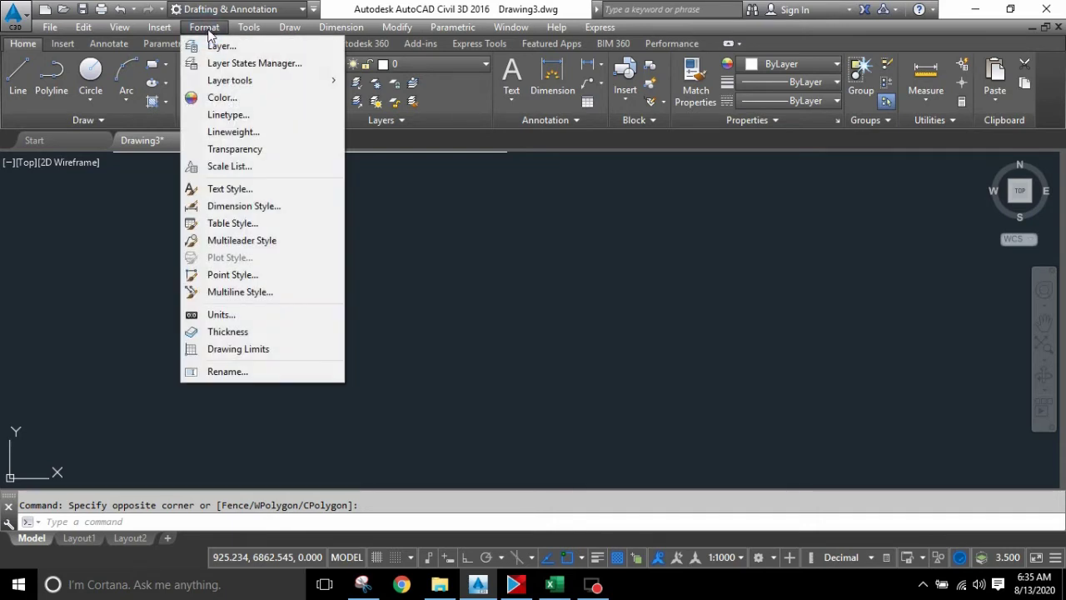
click(236, 317)
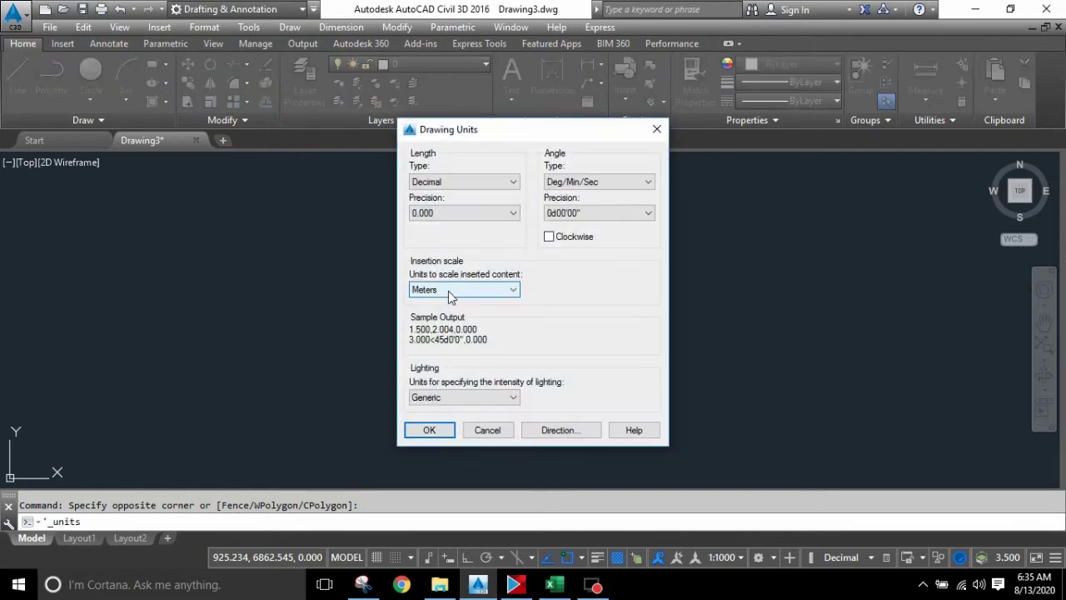
click(471, 183)
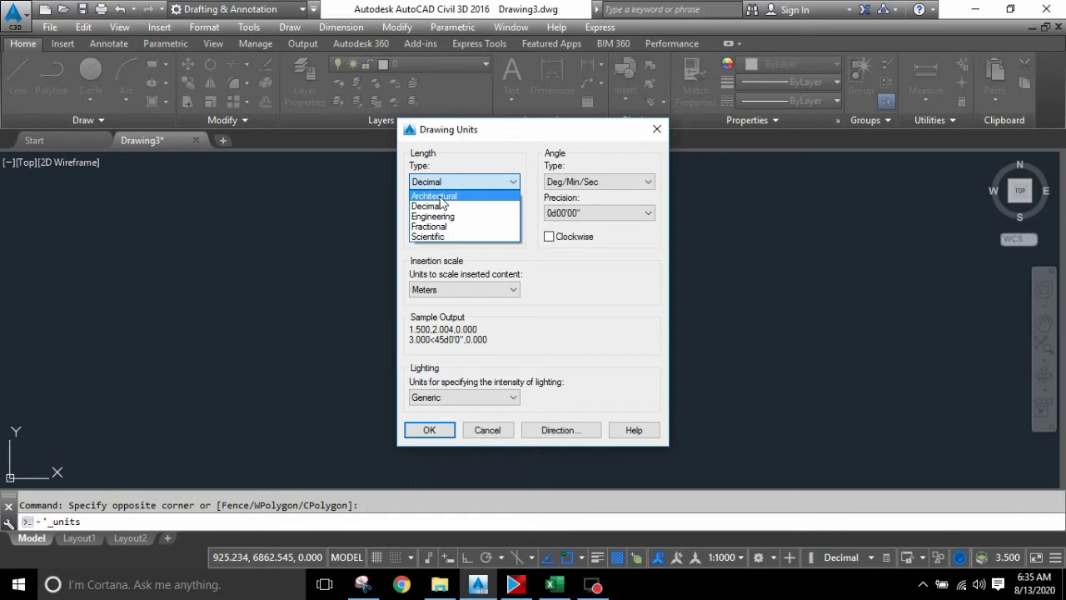
click(440, 197)
click(444, 211)
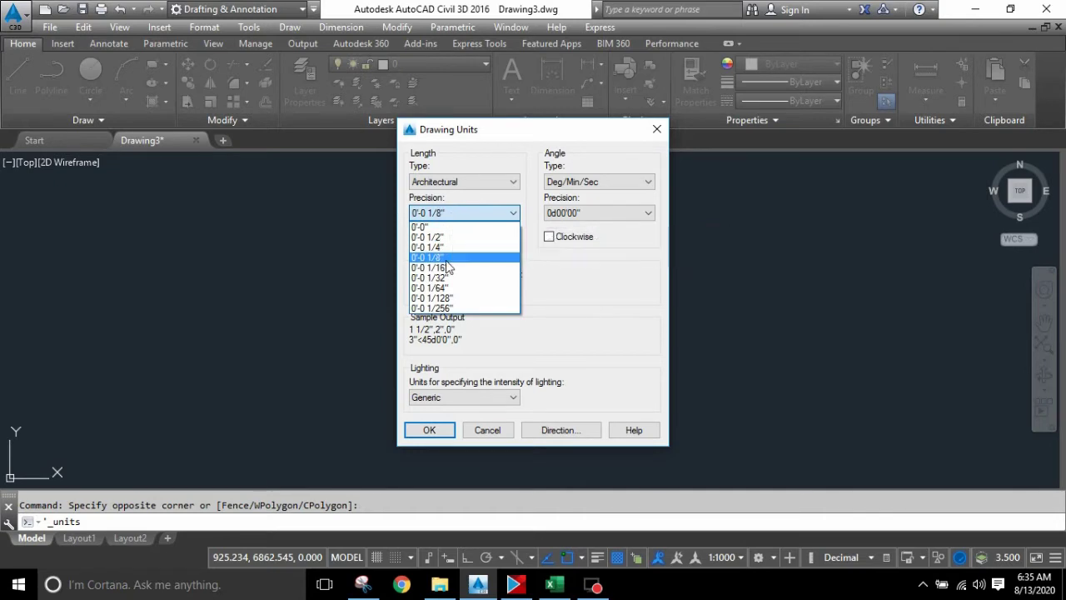
click(433, 212)
click(589, 214)
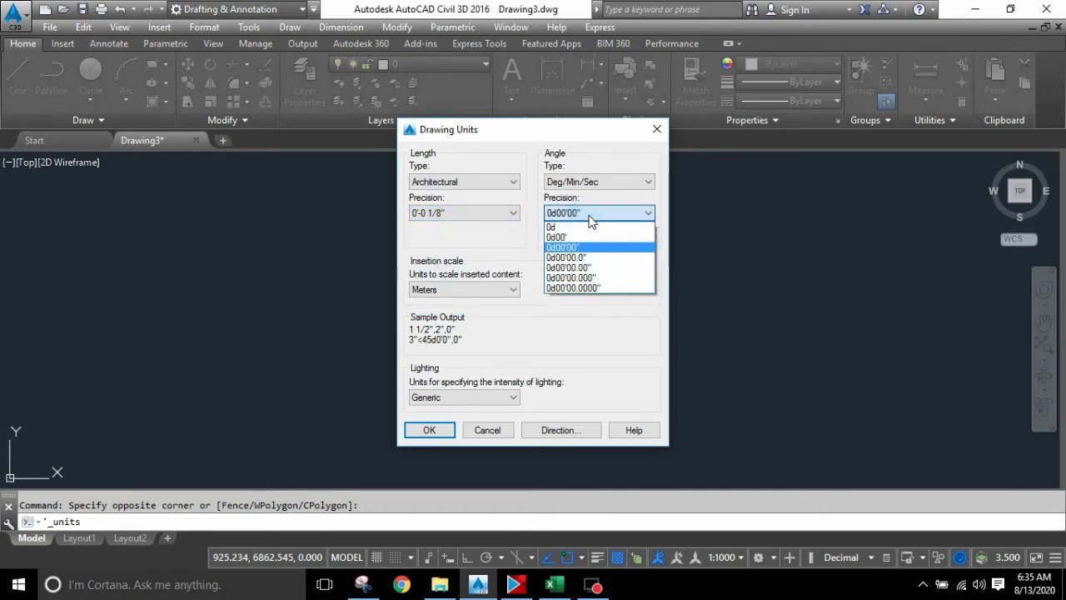
click(558, 240)
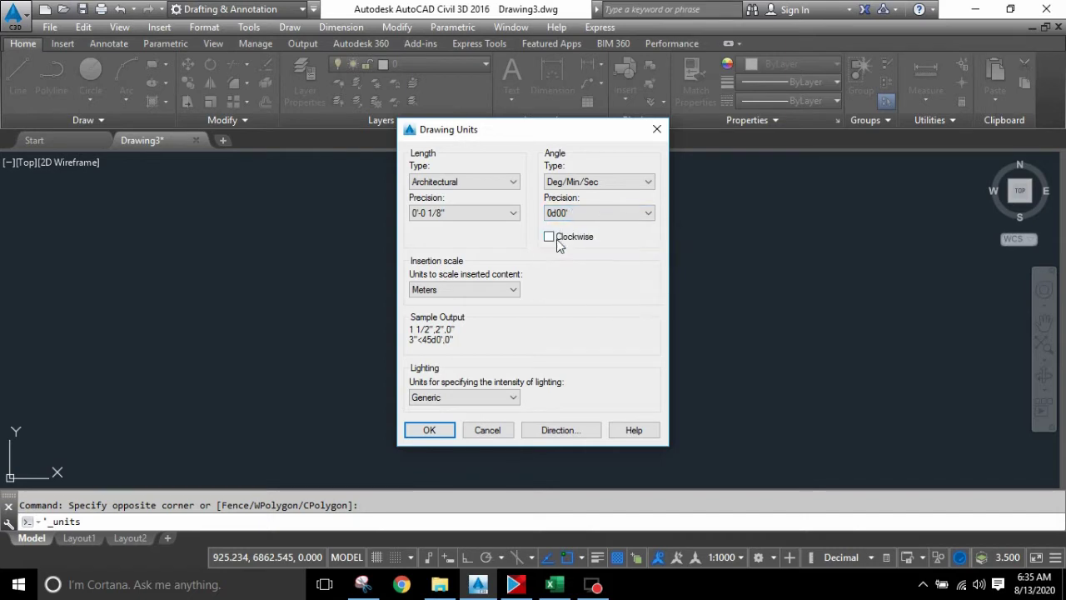
click(462, 289)
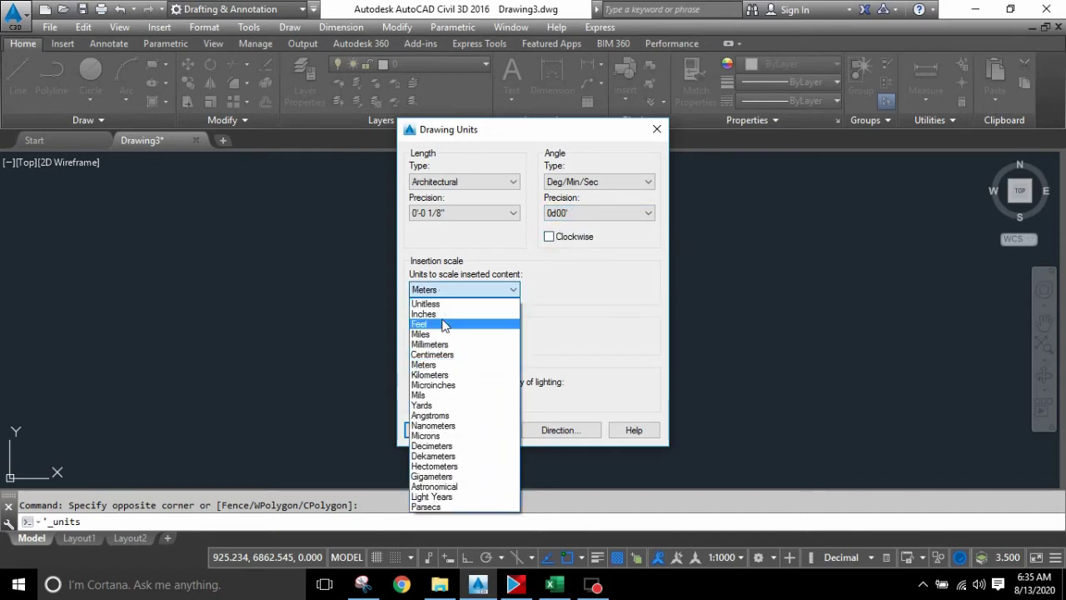
click(446, 314)
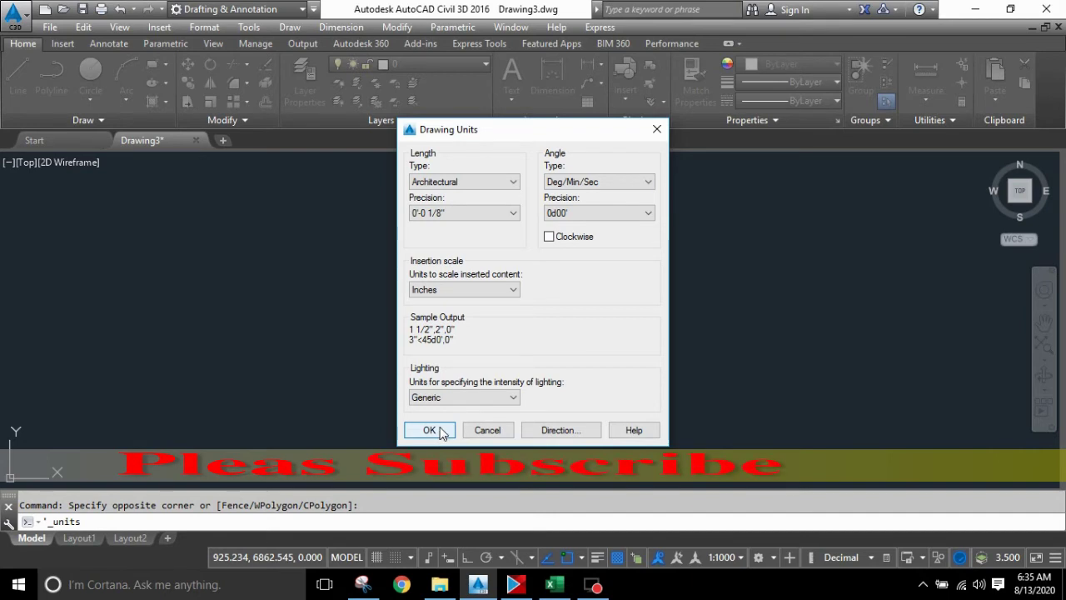
click(429, 430)
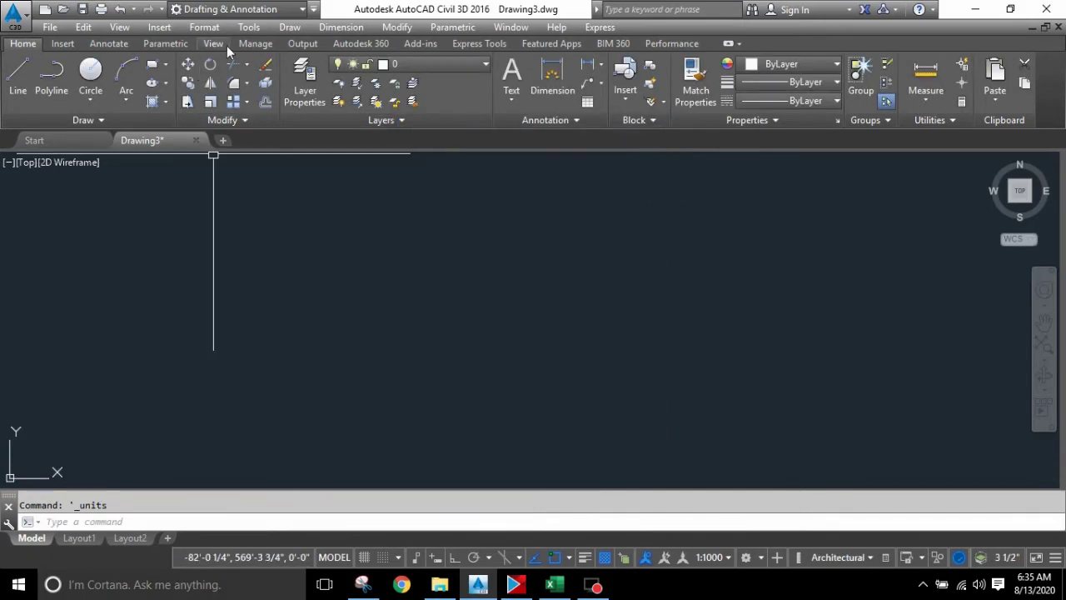
- Save the drawing to the Desktop as House.dwg in AutoCAD 2007/LT2007 format
click(50, 28)
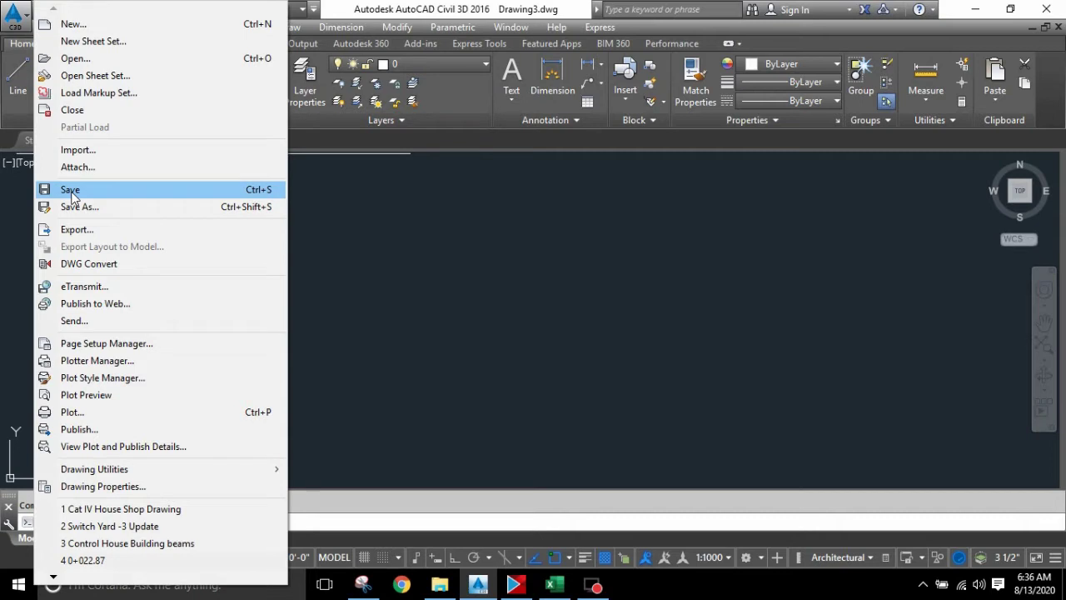
click(71, 191)
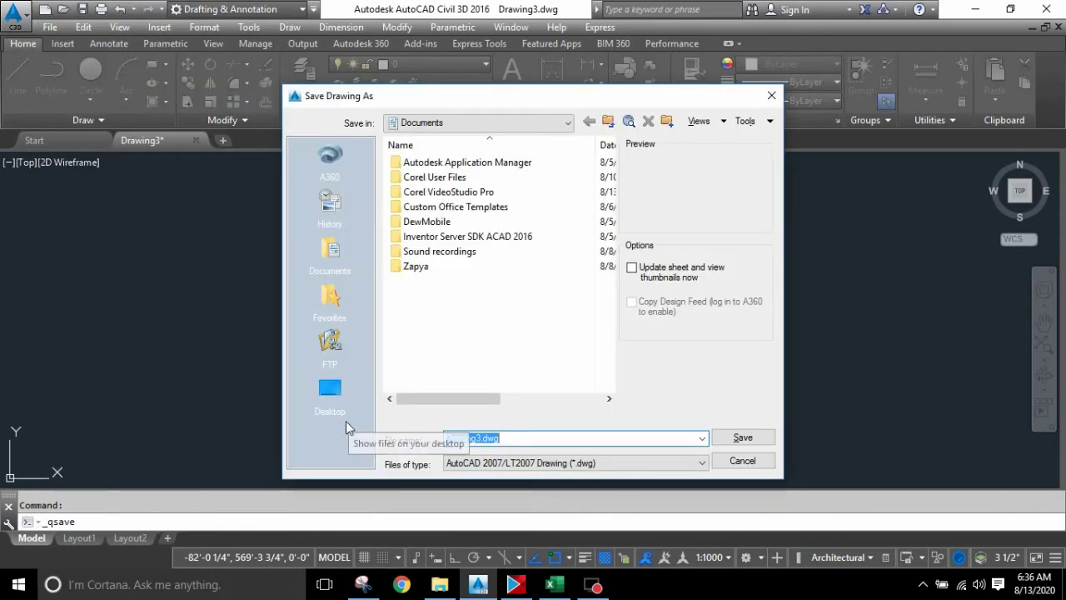
click(343, 391)
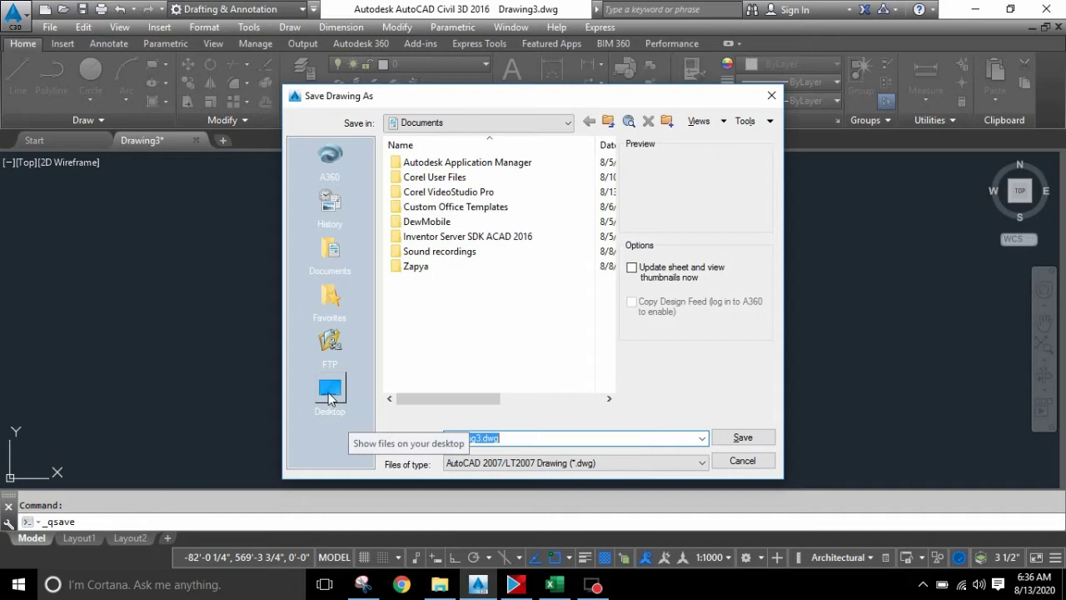
click(334, 392)
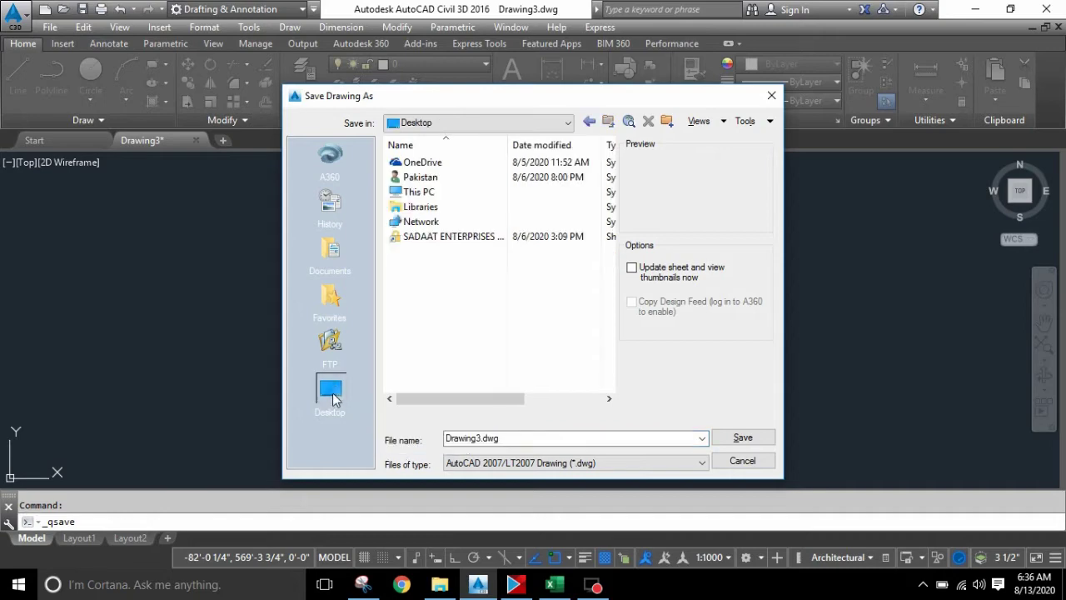
double_click(520, 437)
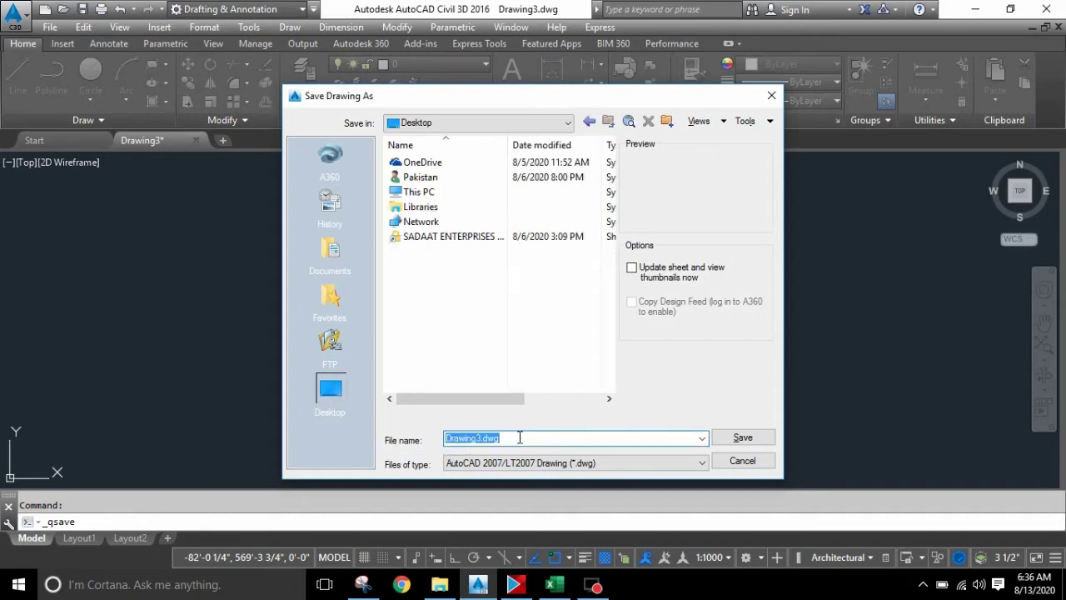
text(House)
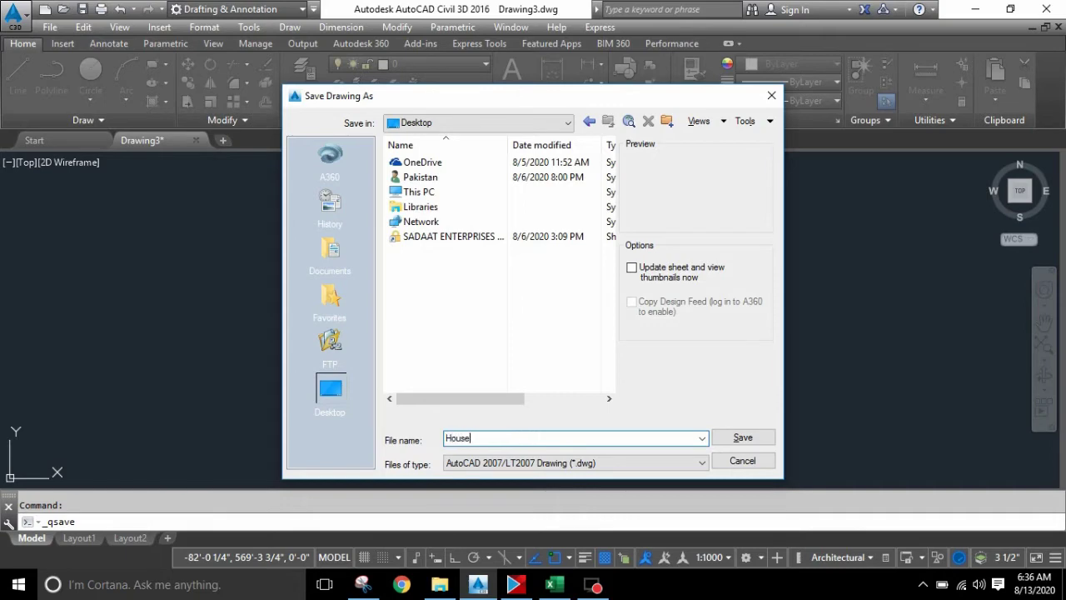
click(515, 465)
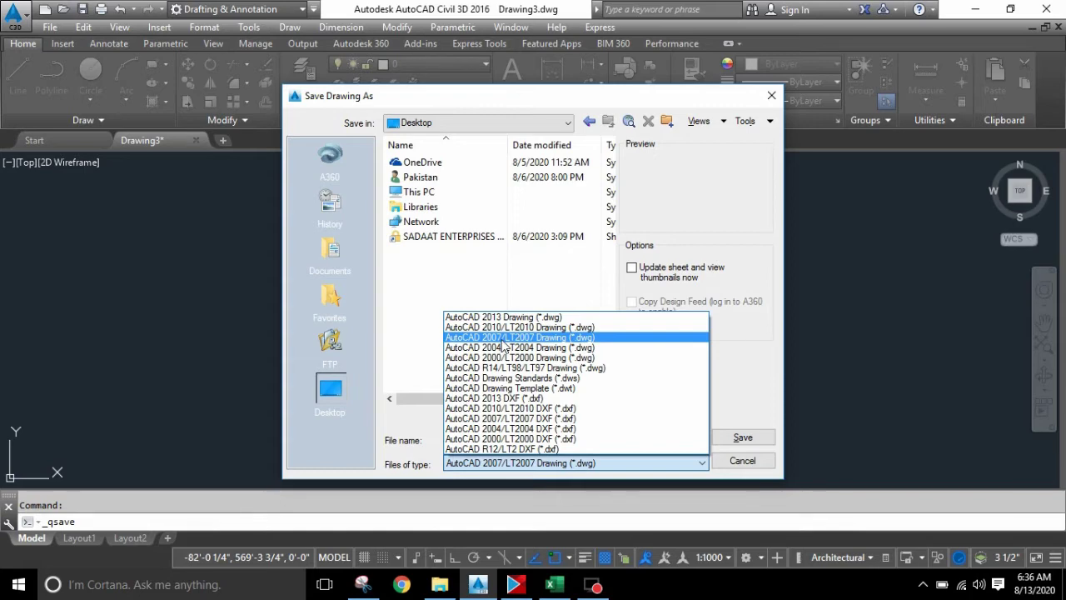
click(503, 340)
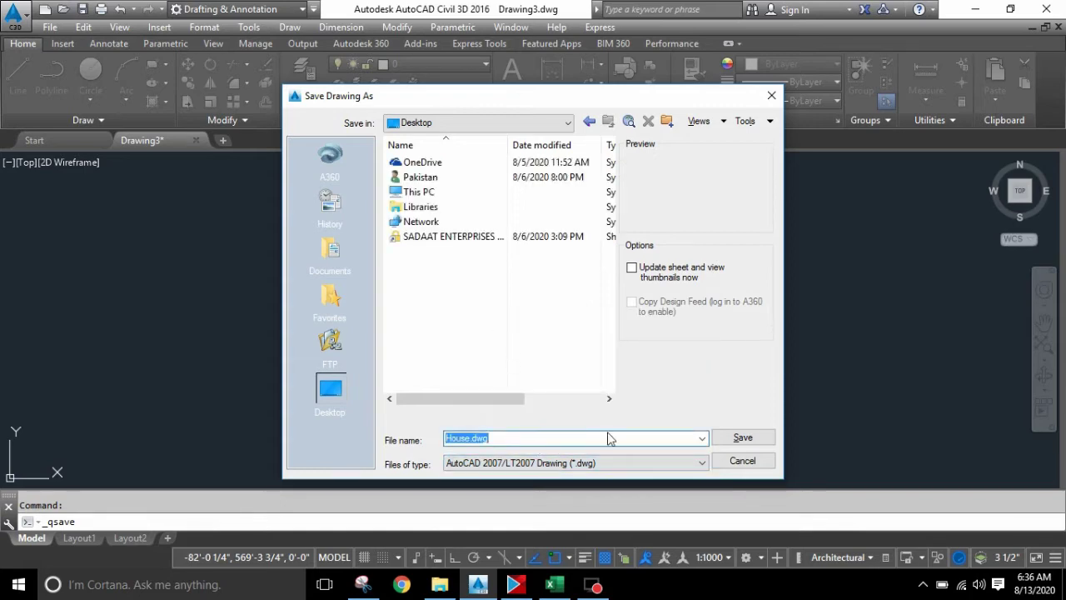
click(754, 438)
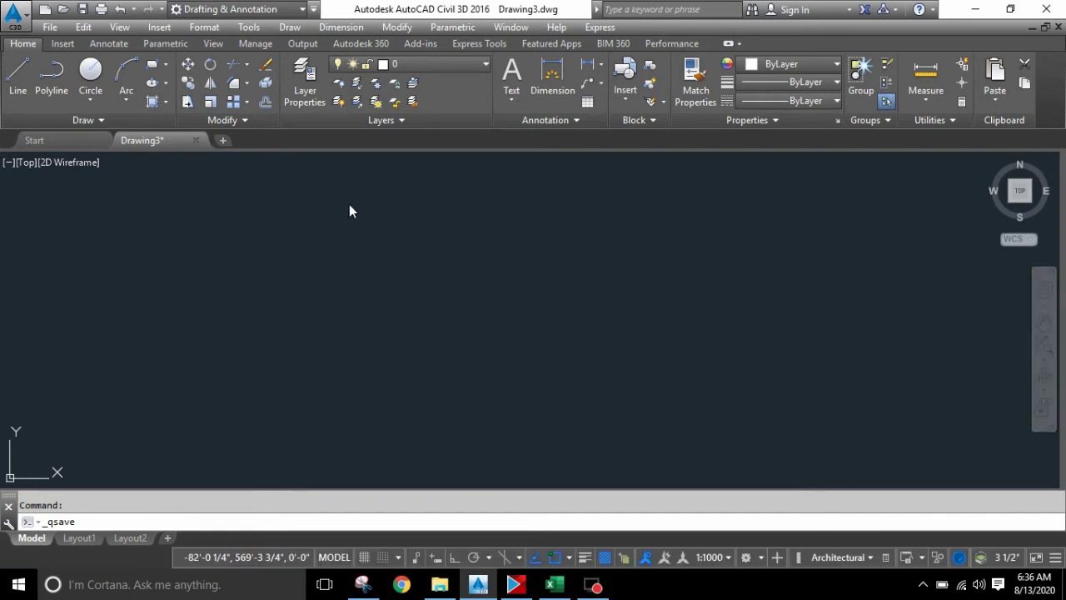
- Change the point style to the X marker and confirm it
click(121, 27)
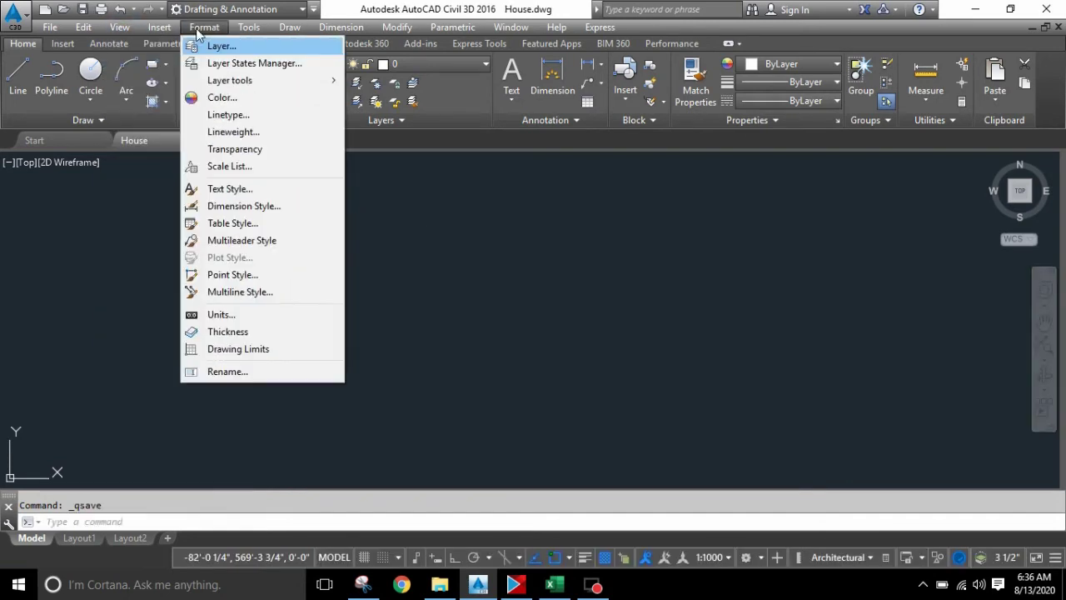
mouse_move(204, 27)
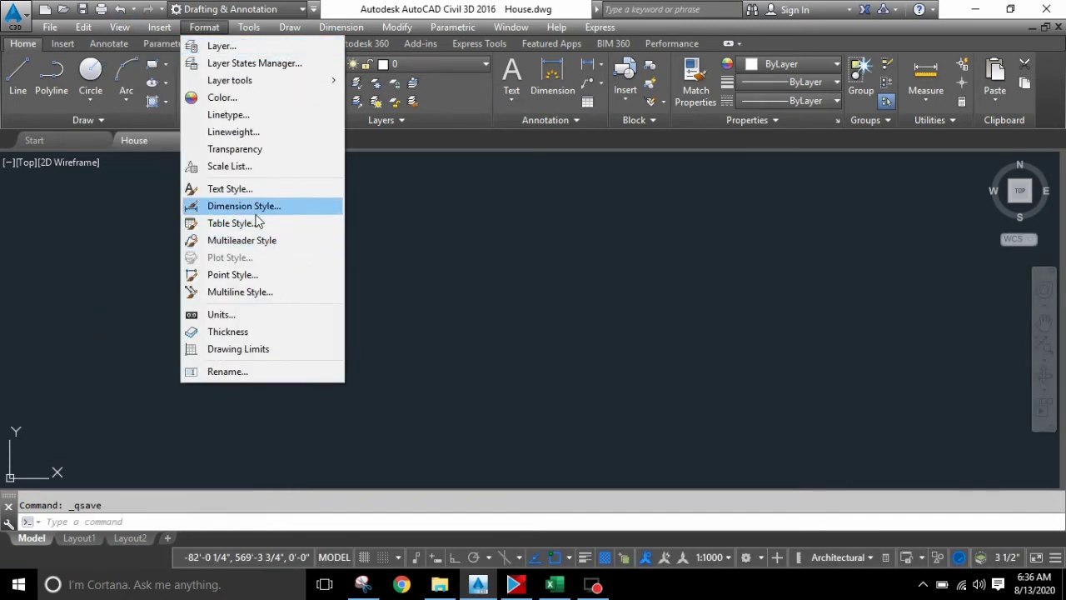
click(234, 275)
click(531, 188)
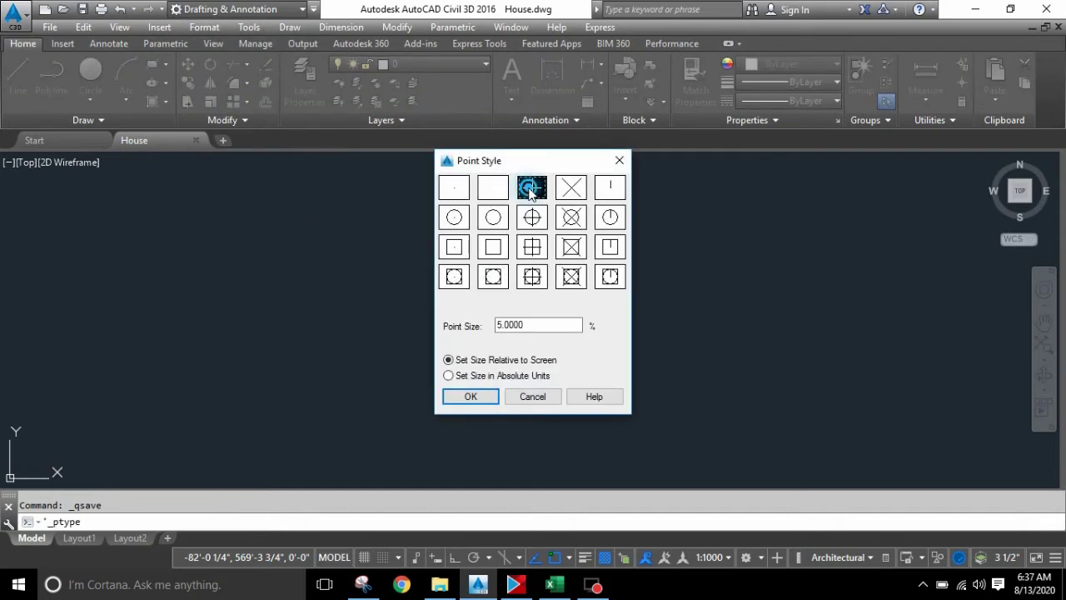
click(569, 188)
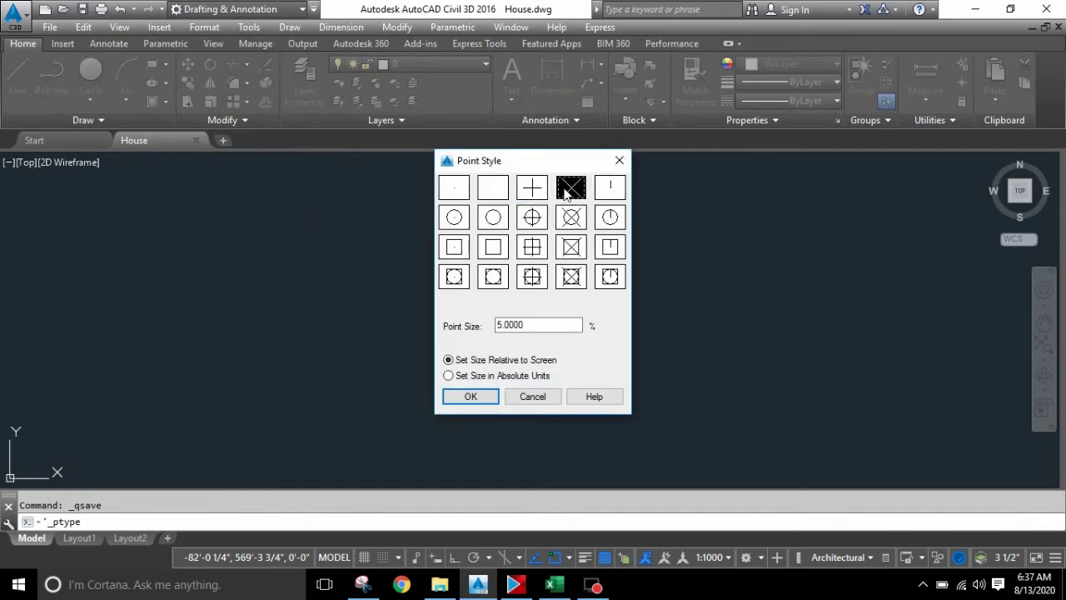
click(471, 398)
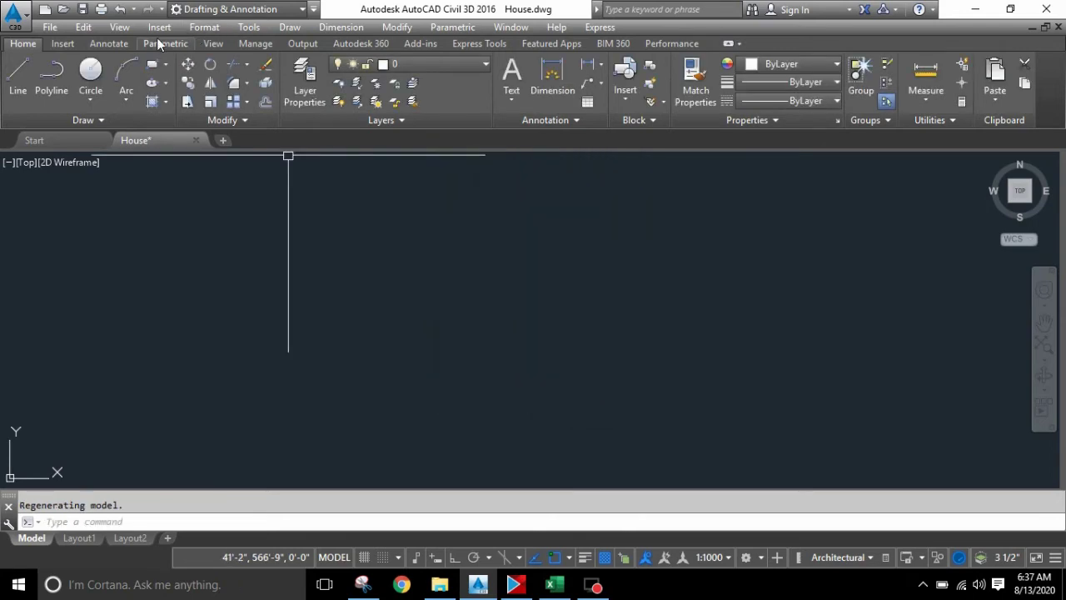
click(208, 28)
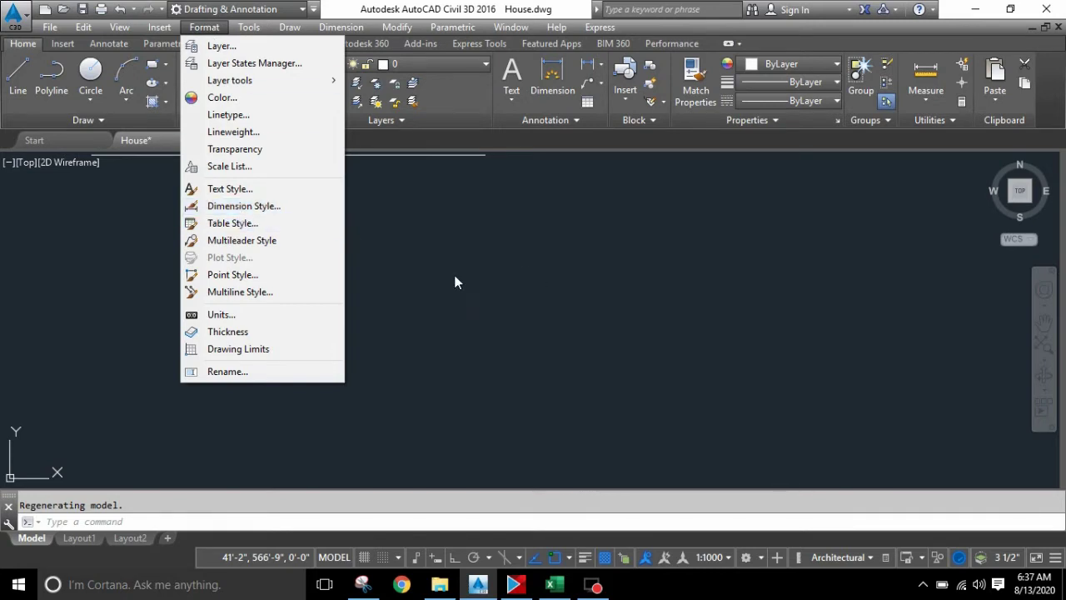
click(331, 311)
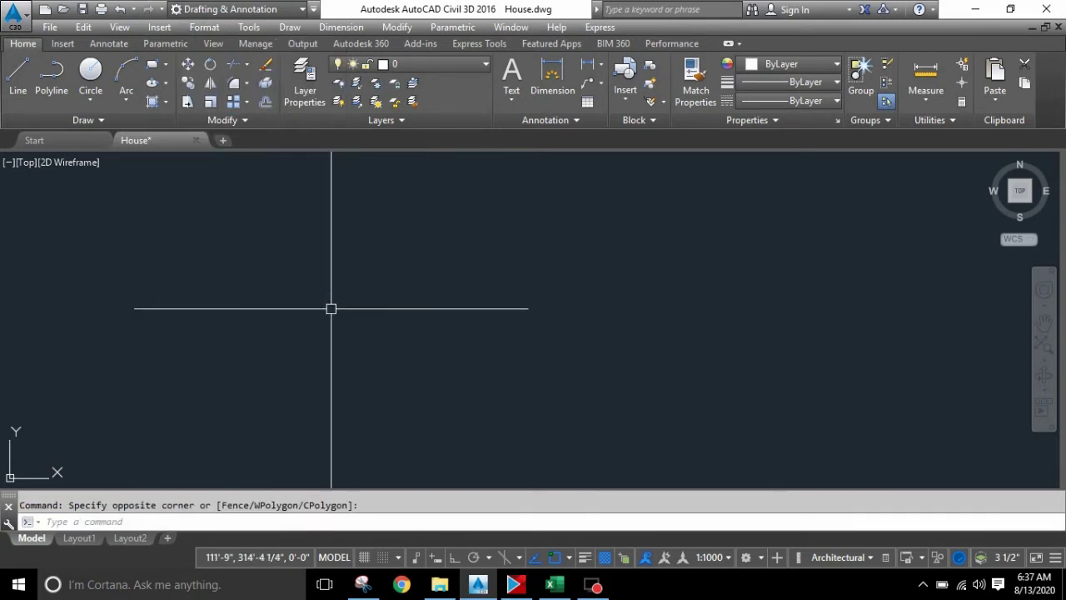
- Draw a horizontal 25' line with the L command and Ortho turned on
text(l)
key(Return)
click(193, 263)
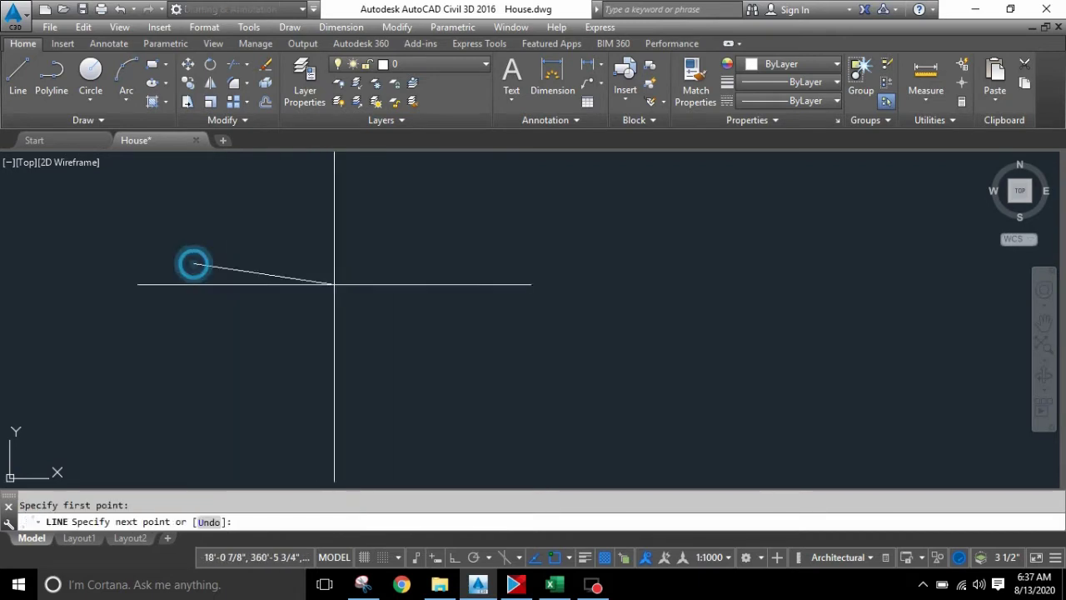
key(F8)
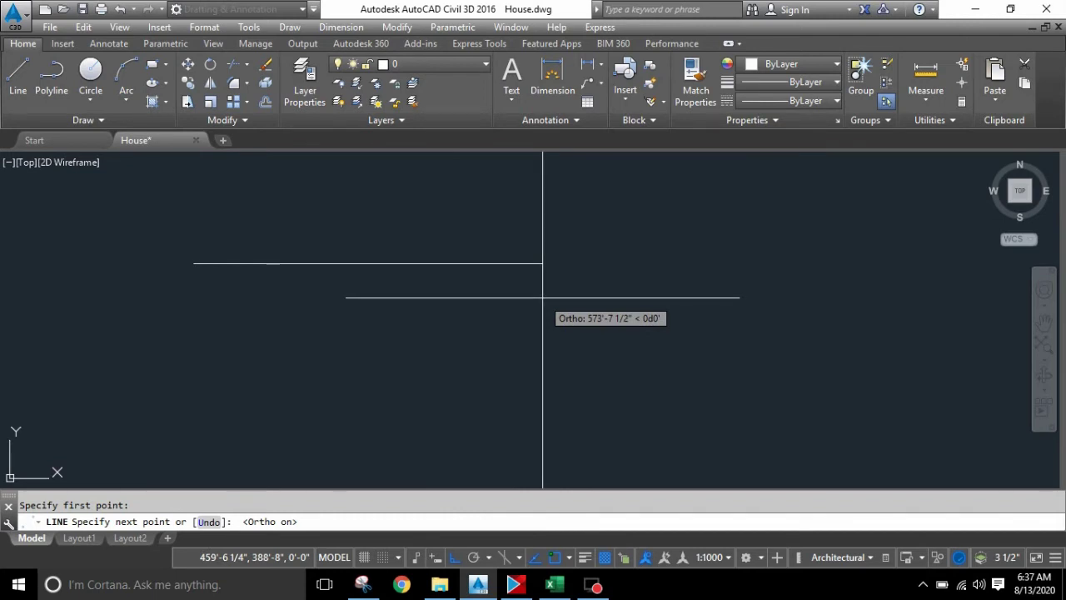
text(25)
text(')
key(Return)
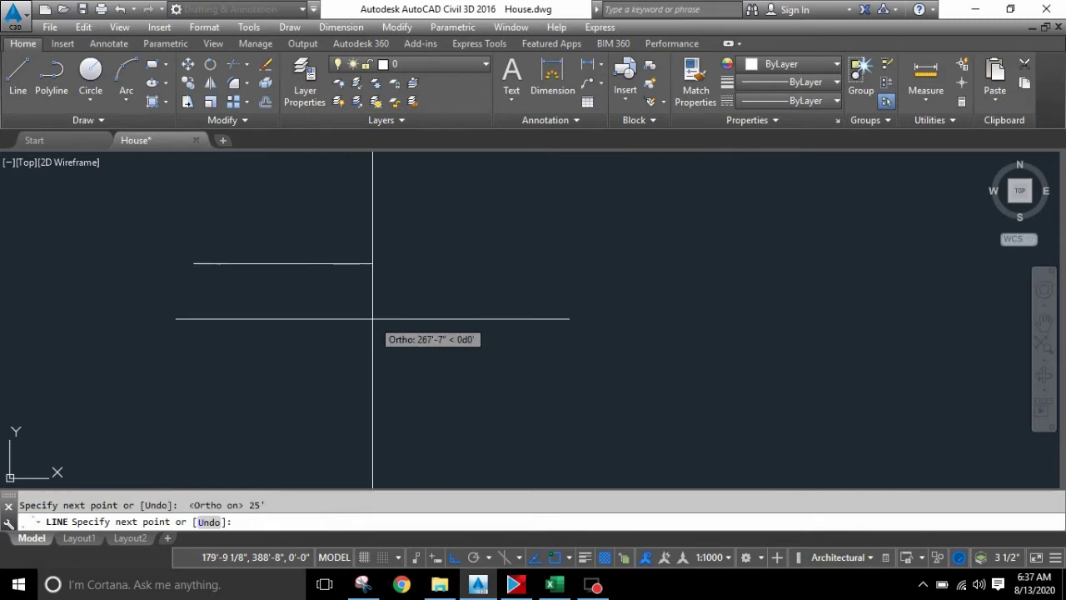
- End the line and place a linear dimension above it reading 300.0000
key(Return)
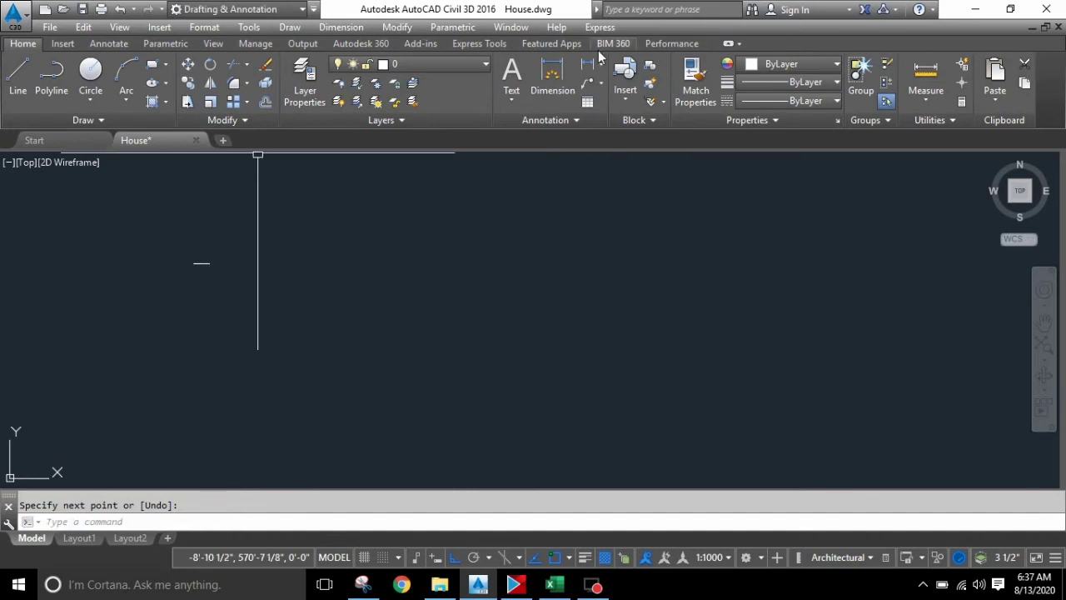
click(552, 75)
middle_drag(148, 223, 439, 333)
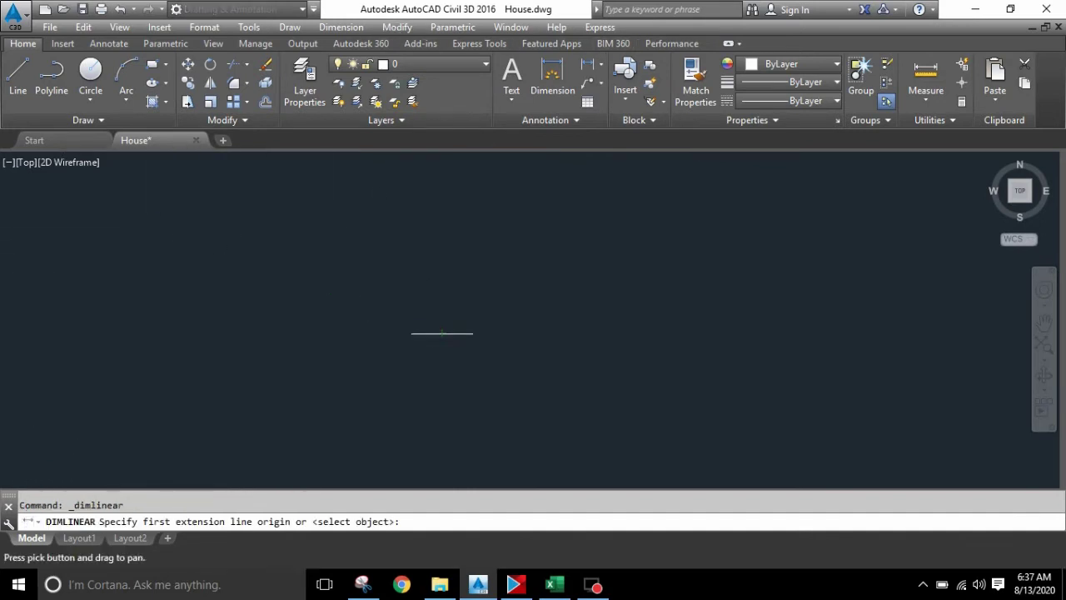
scroll(435, 329, up, 4)
scroll(427, 331, up, 2)
key(Return)
click(427, 331)
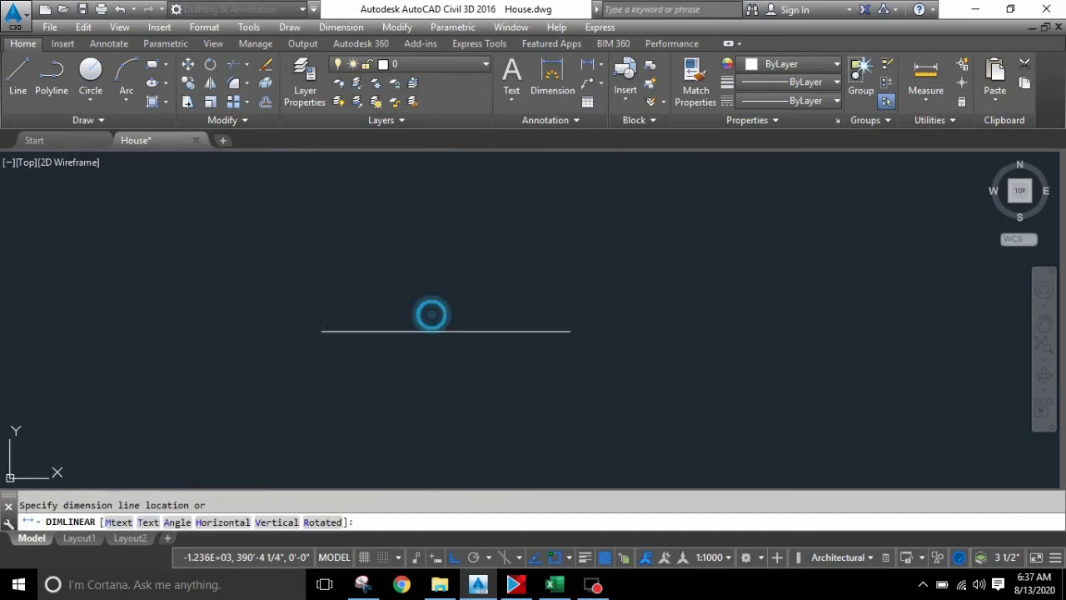
click(431, 314)
- Zoom around the new dimension and cancel a stray selection
click(475, 316)
scroll(477, 312, up, 5)
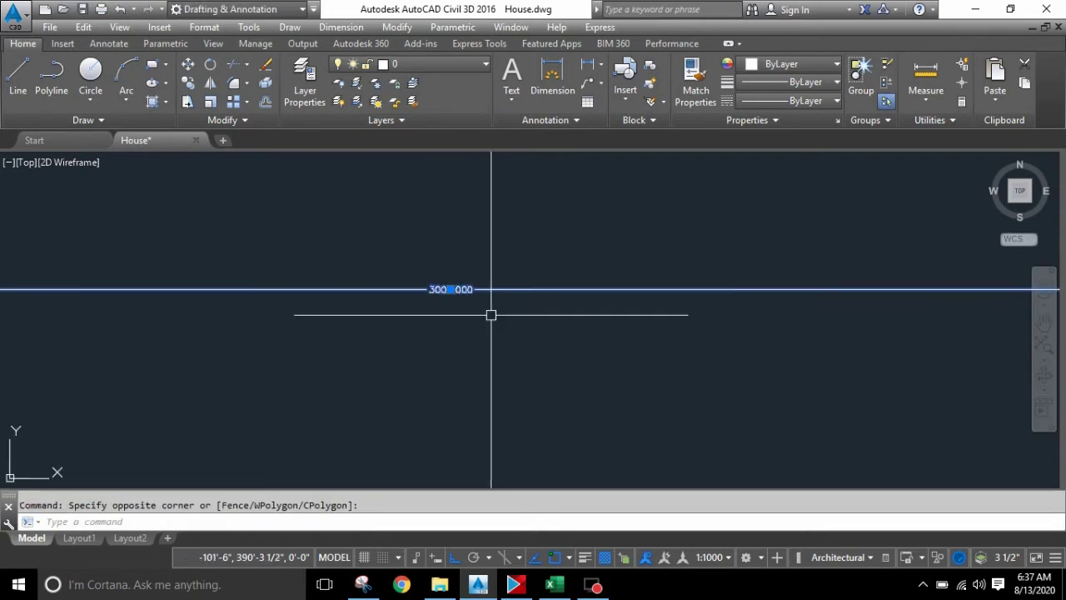
scroll(466, 308, up, 3)
scroll(467, 306, down, 3)
scroll(427, 304, down, 3)
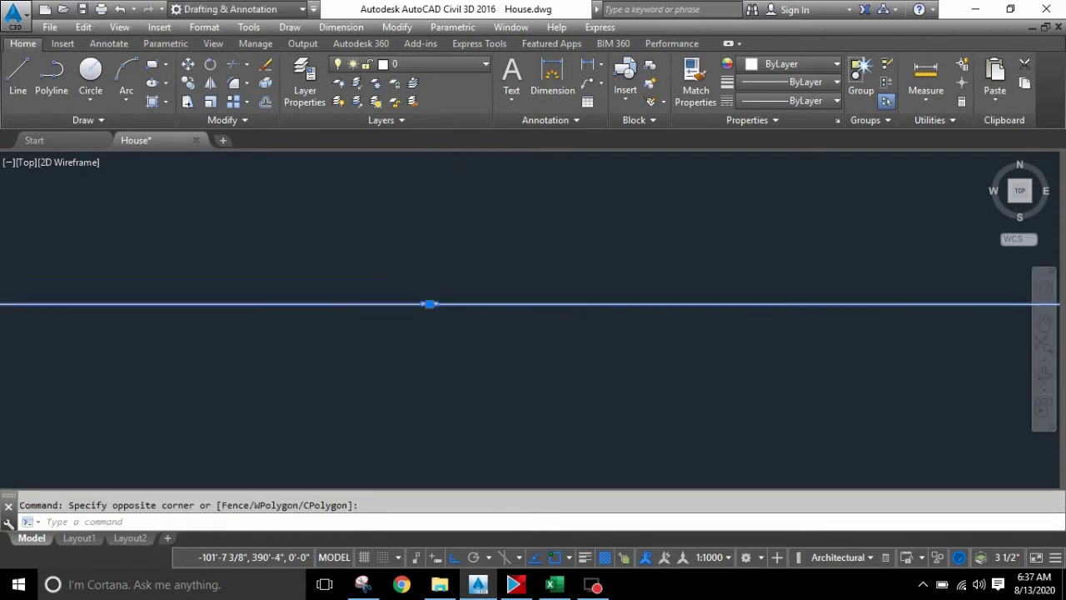
scroll(444, 292, down, 2)
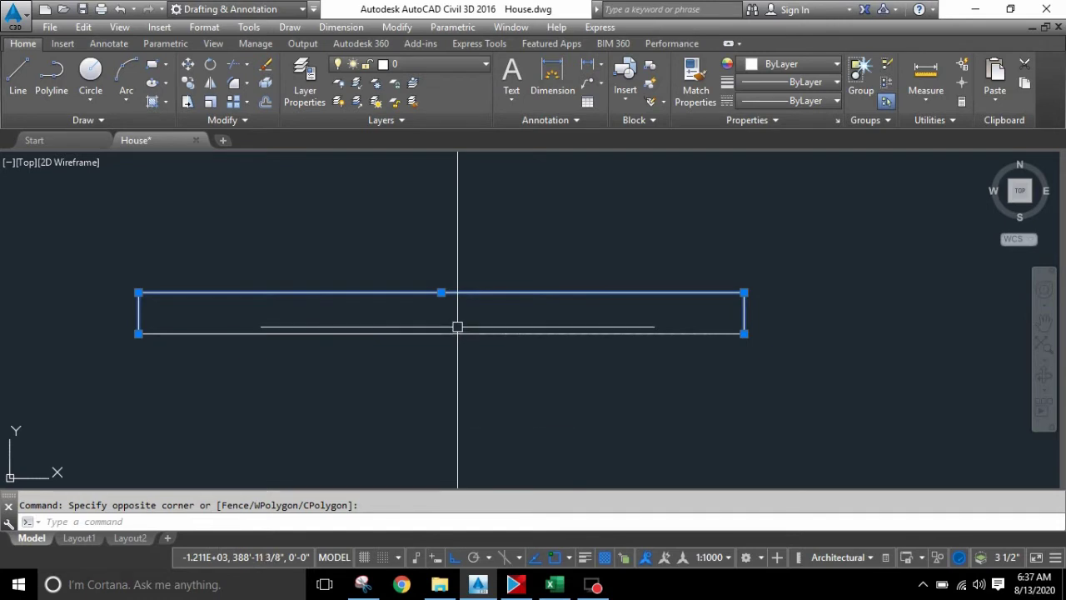
key(Escape)
click(479, 314)
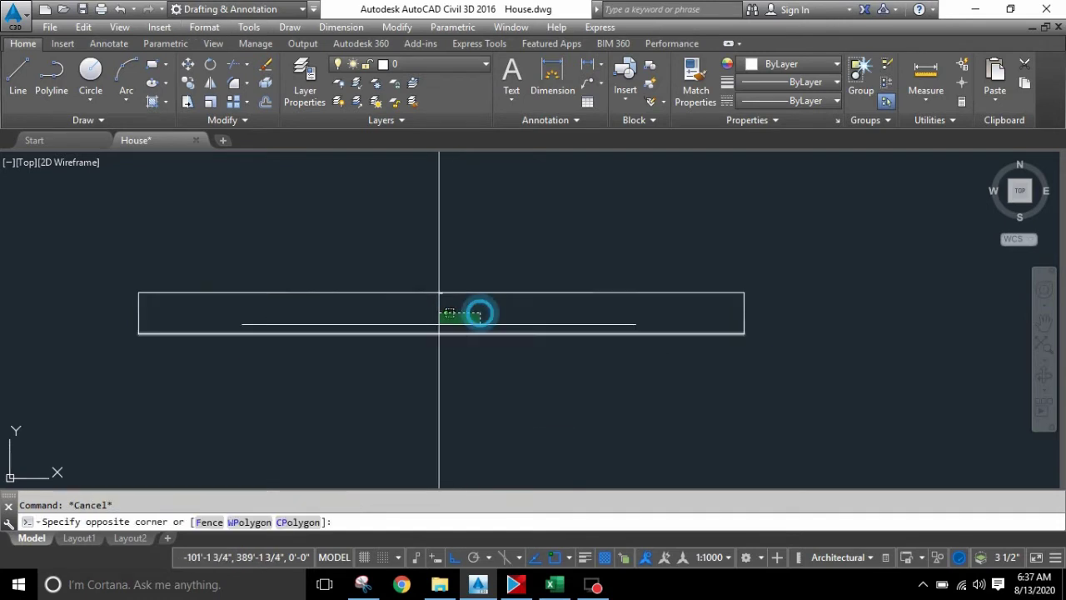
click(483, 305)
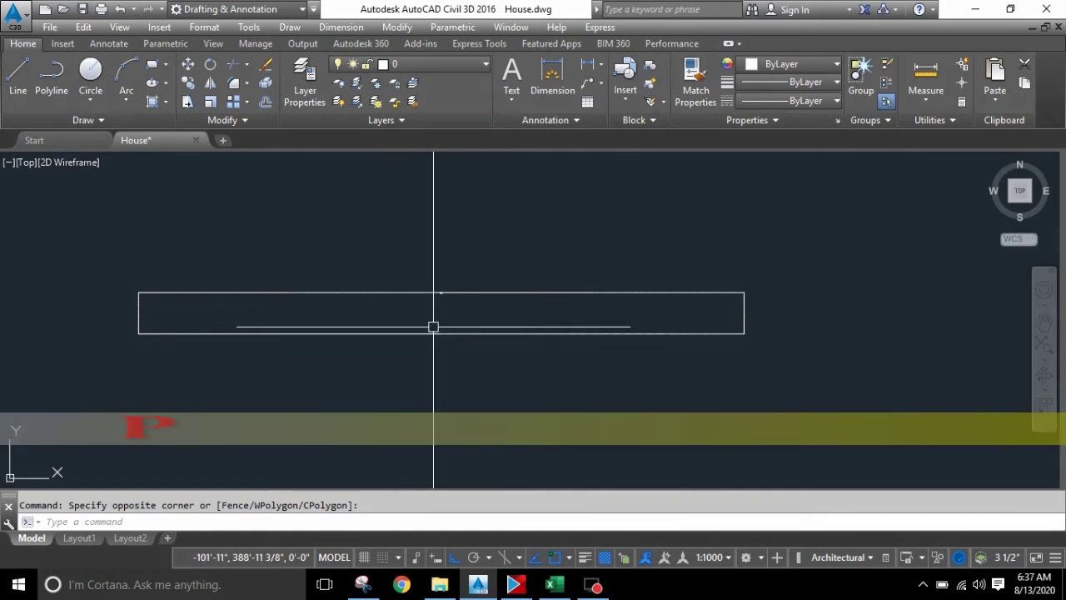
- Draw a fresh 25' line and erase the old line with its dimension
text(l)
key(Return)
scroll(369, 301, down, 4)
click(304, 354)
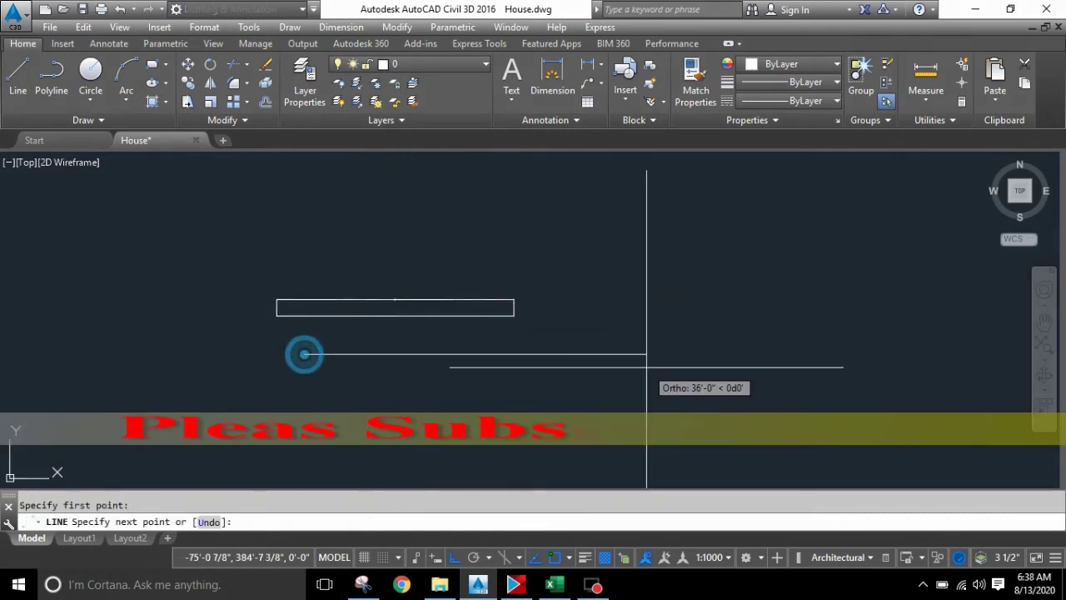
text(25)
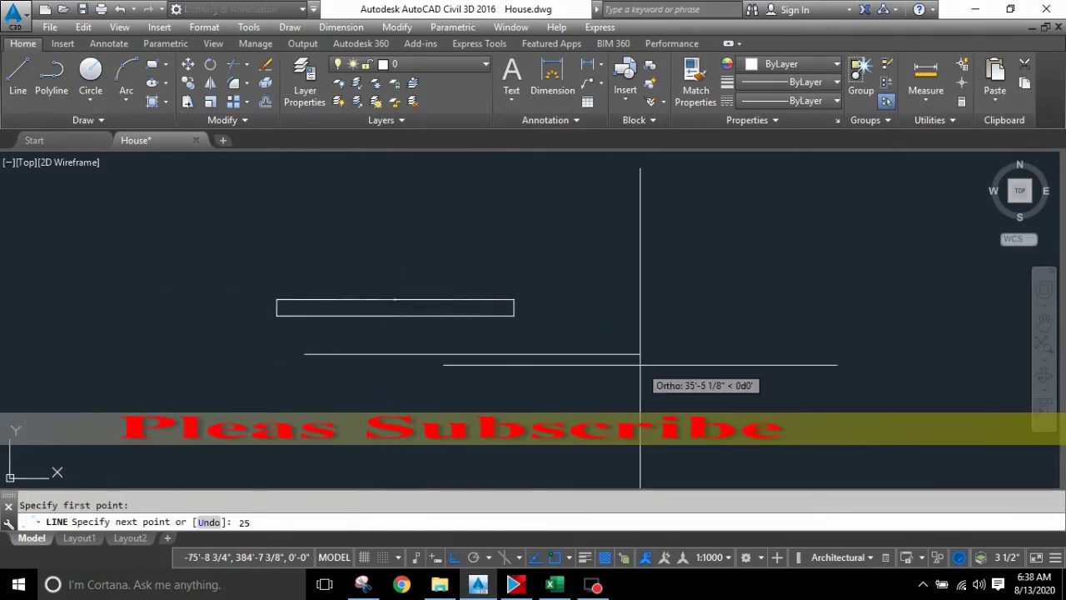
text(')
key(Return)
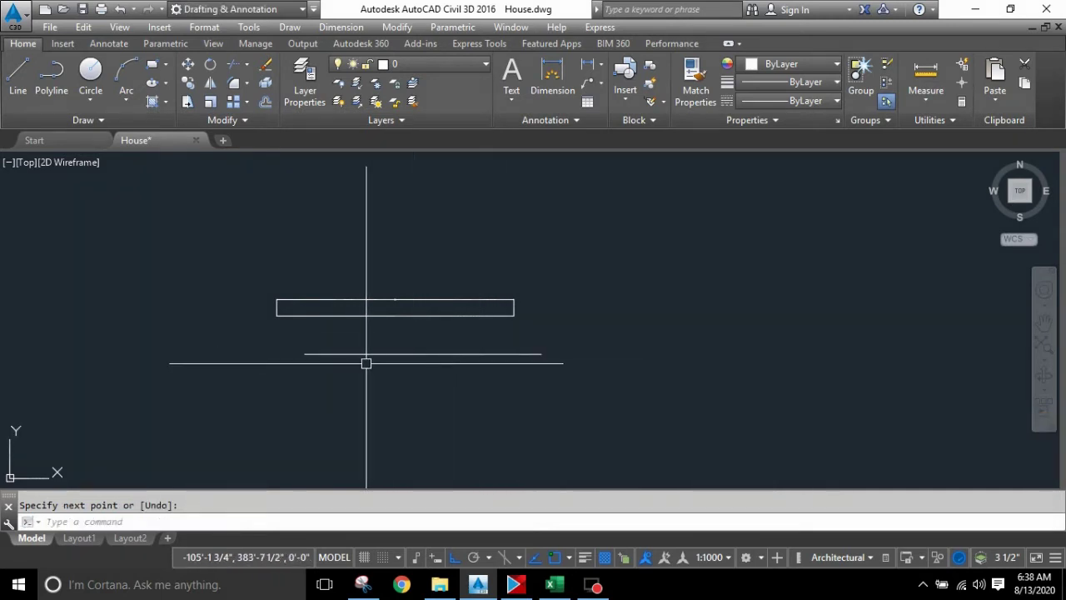
click(411, 329)
key(Escape)
click(347, 291)
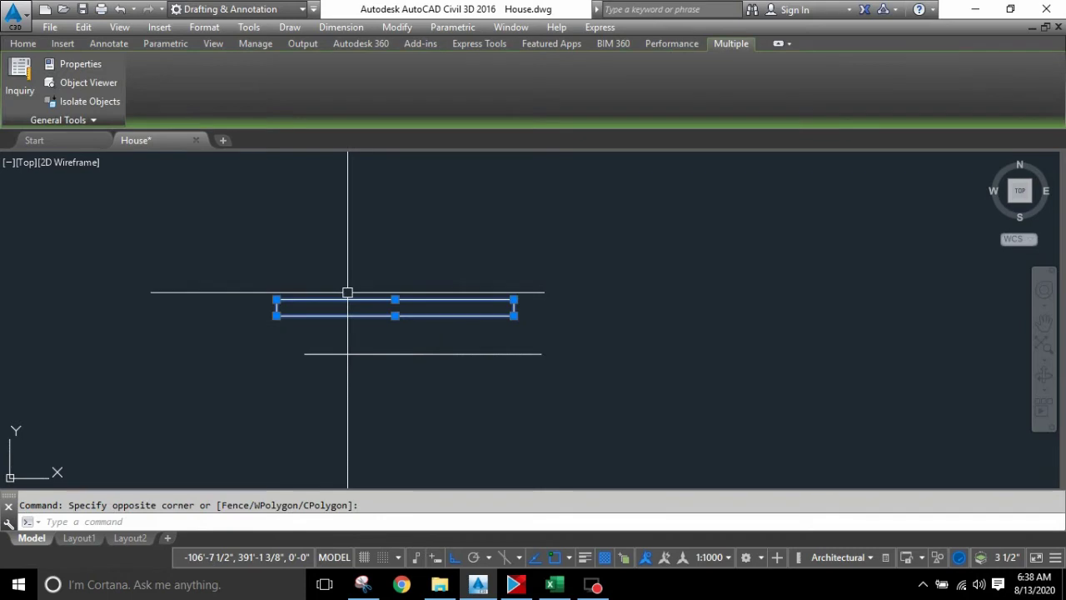
text(e)
key(Return)
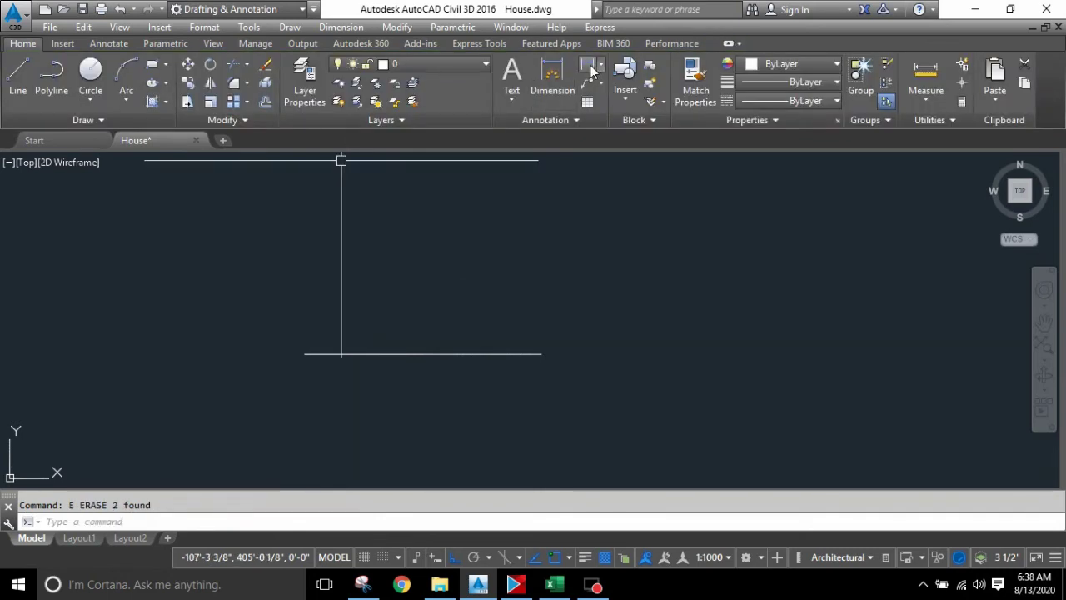
- Dimension the new line at 300.0000, then enter D to open dimension styles
click(588, 67)
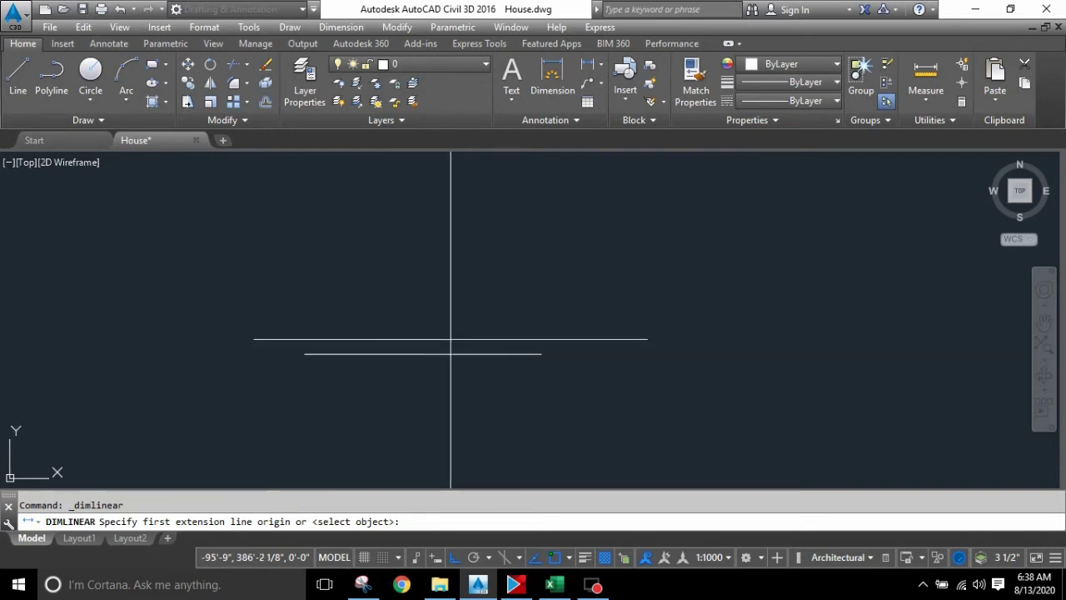
key(Return)
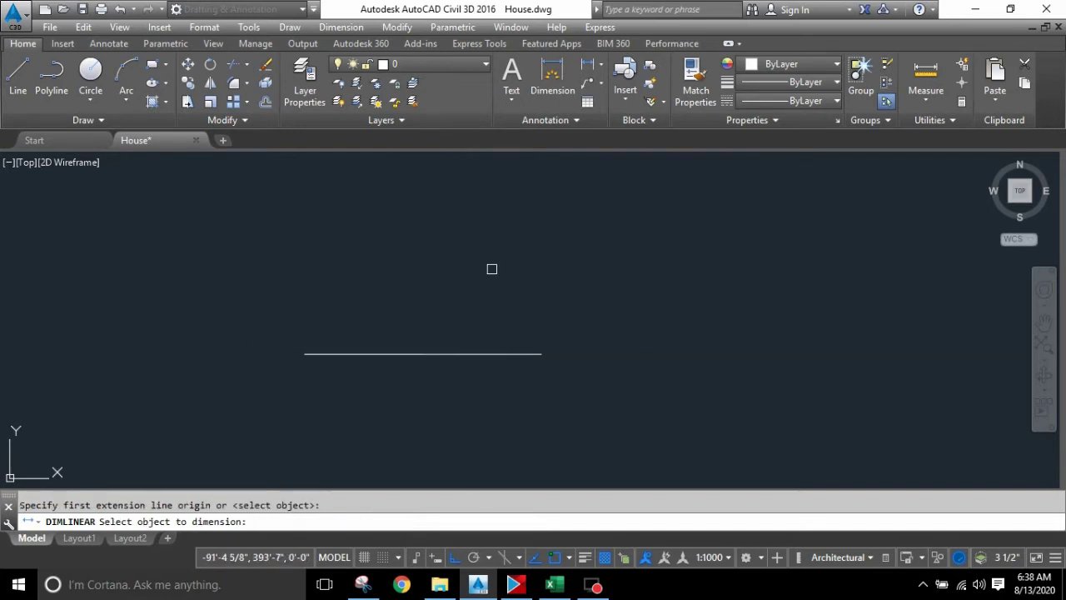
click(475, 353)
click(486, 331)
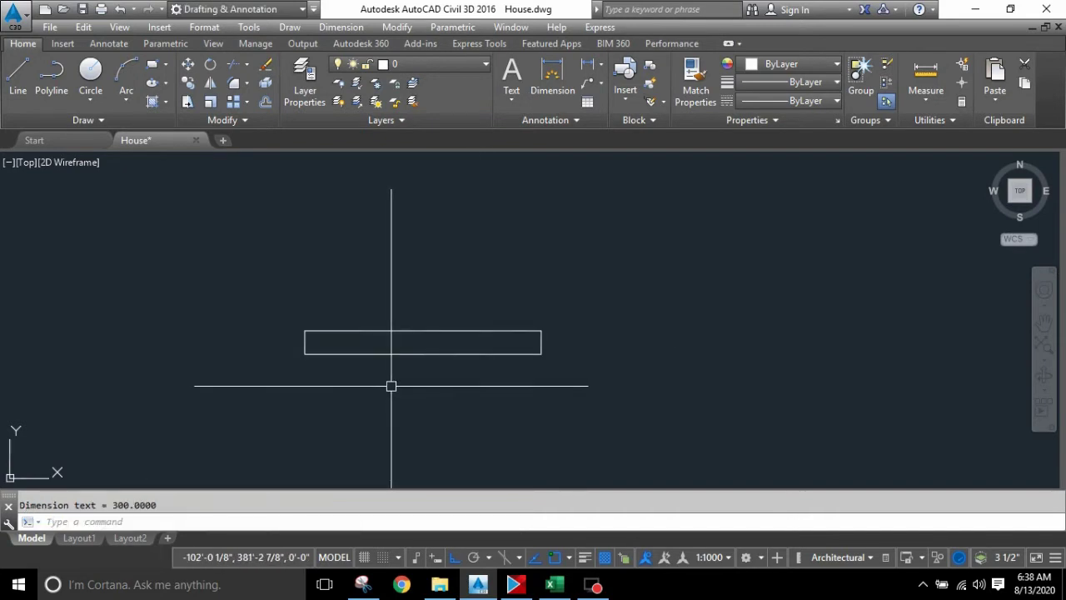
text(d)
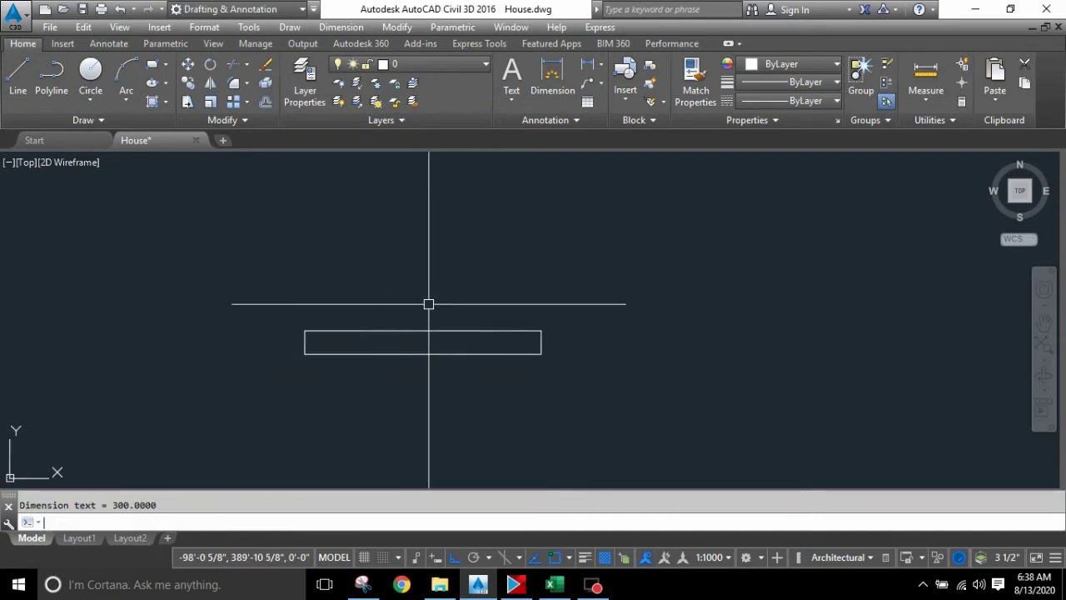
key(Return)
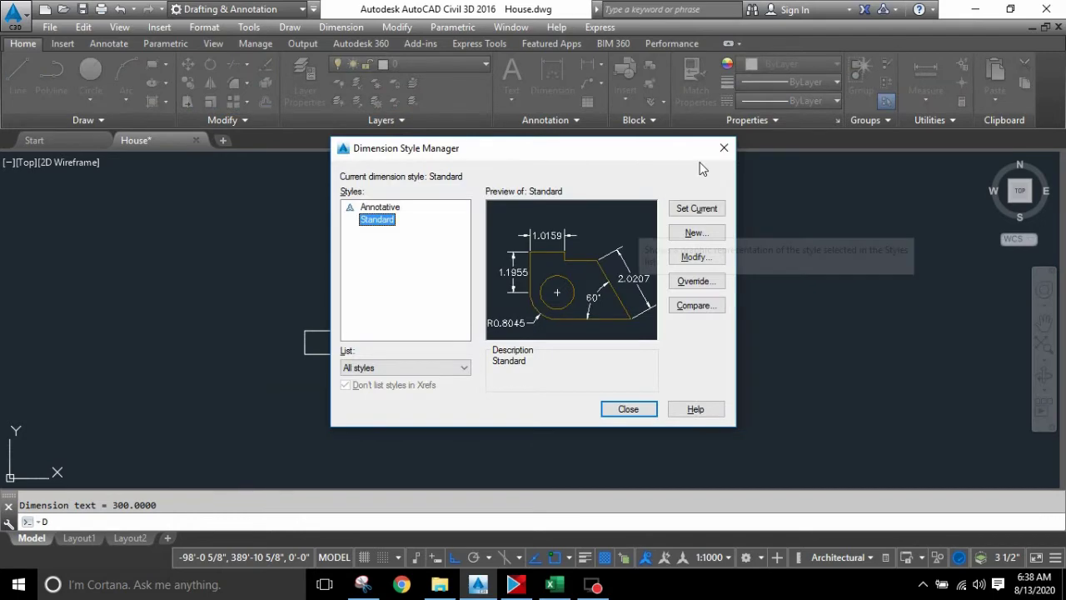
- Reopen the Dimension Style Manager from the Format menu and modify the Standard style
click(710, 144)
click(204, 26)
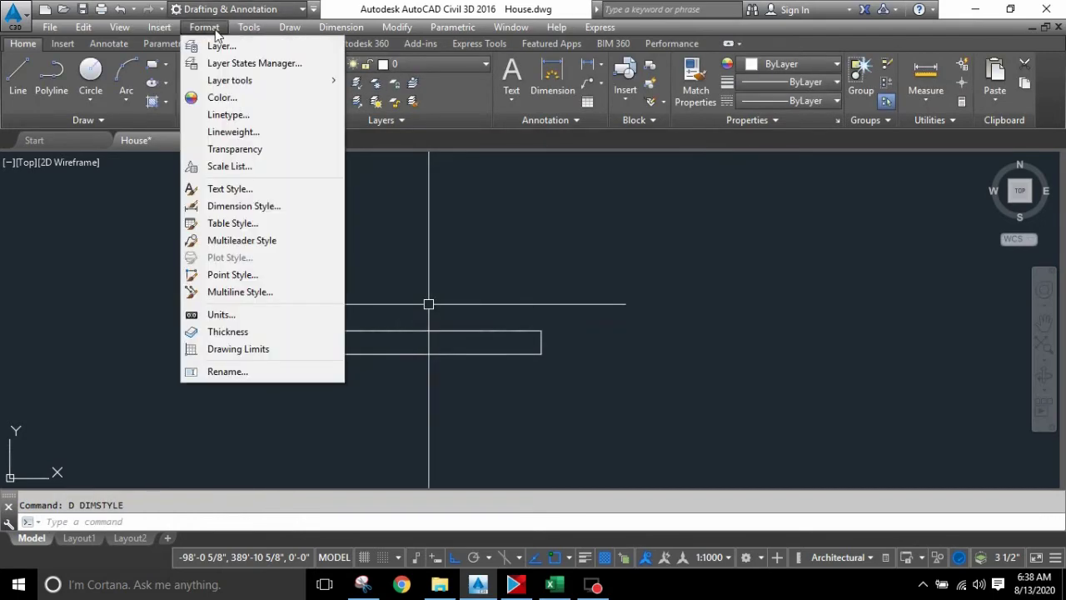
click(244, 206)
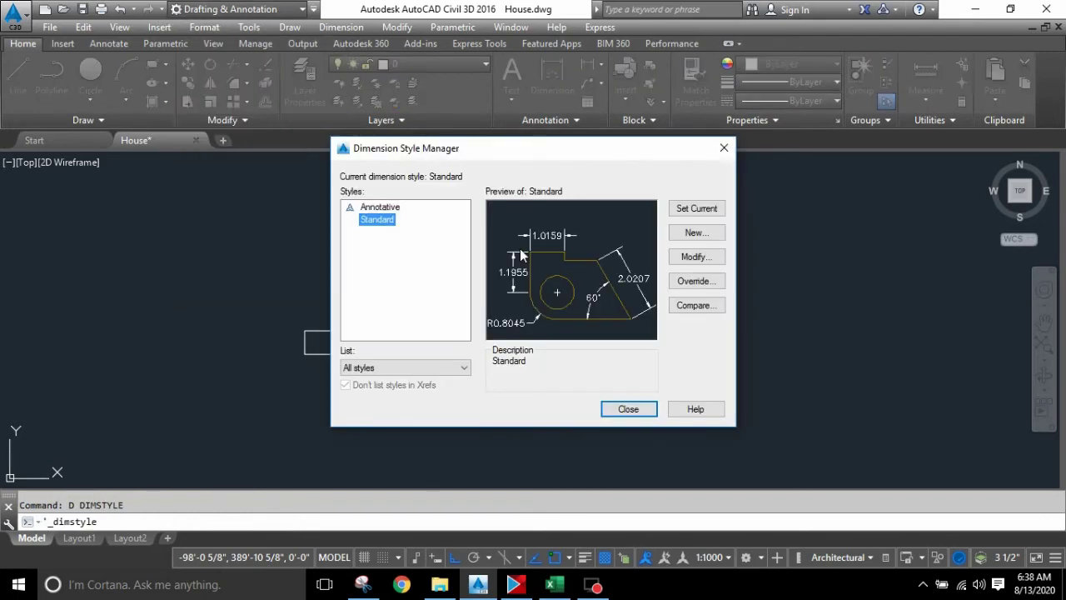
click(696, 257)
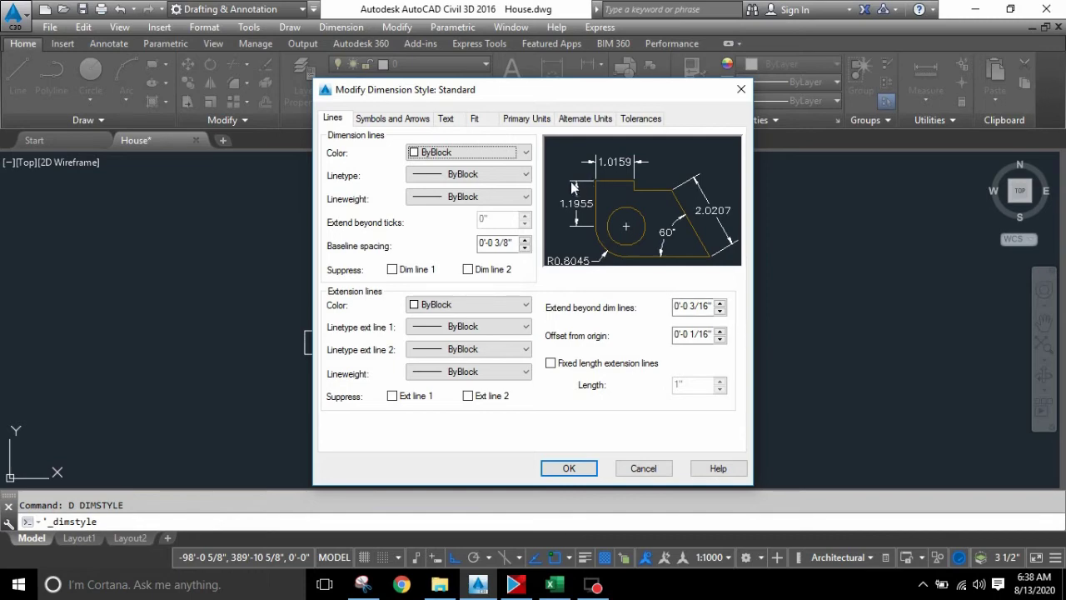
- Set Standard's primary units to Architectural with 0'-0 1/8" precision
click(707, 306)
click(525, 118)
click(504, 151)
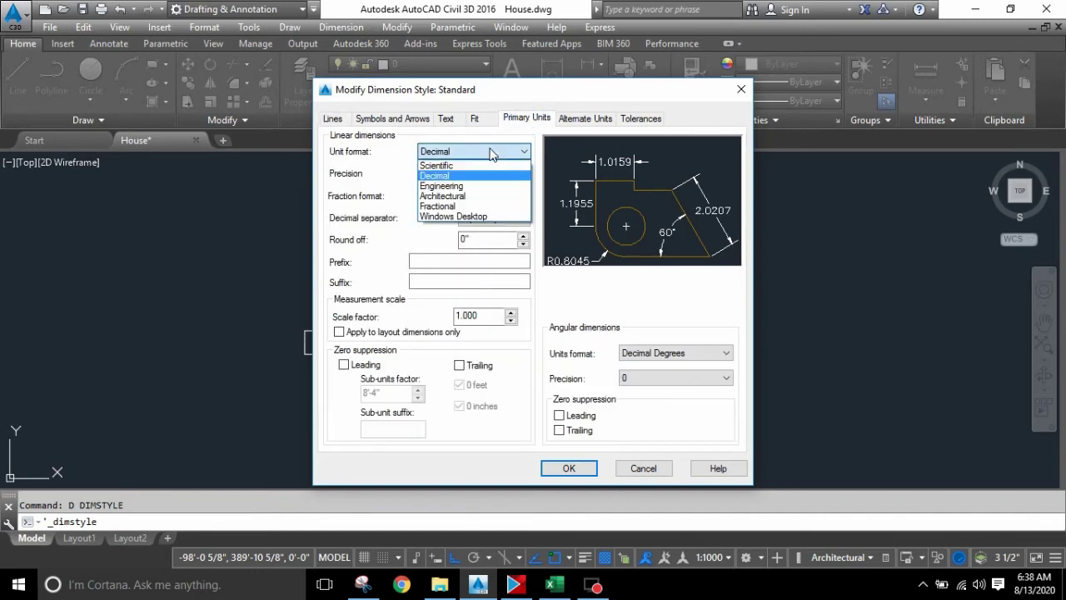
click(470, 197)
click(483, 173)
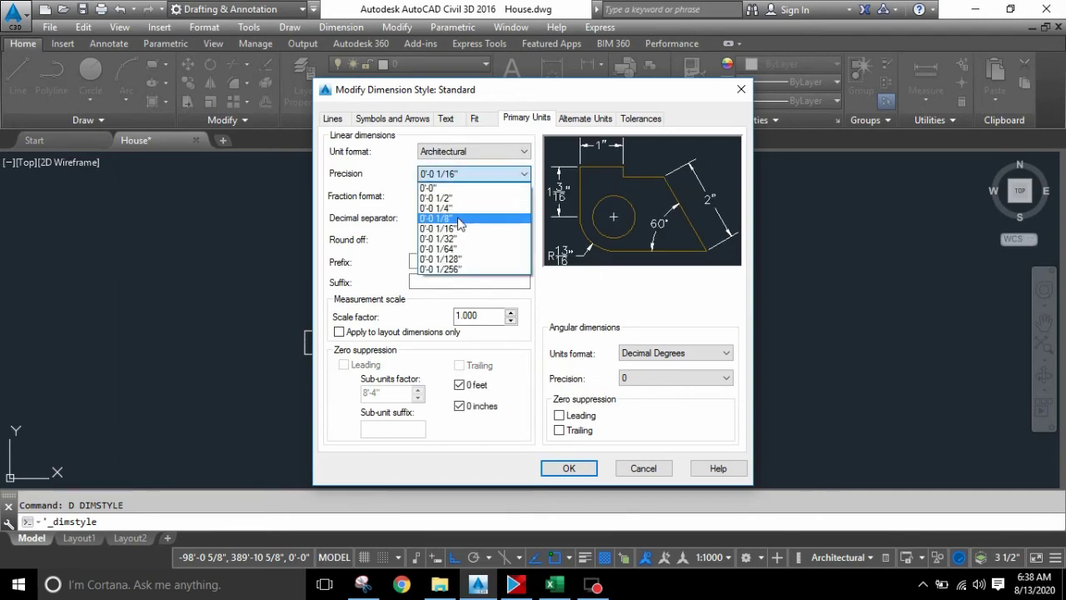
click(459, 219)
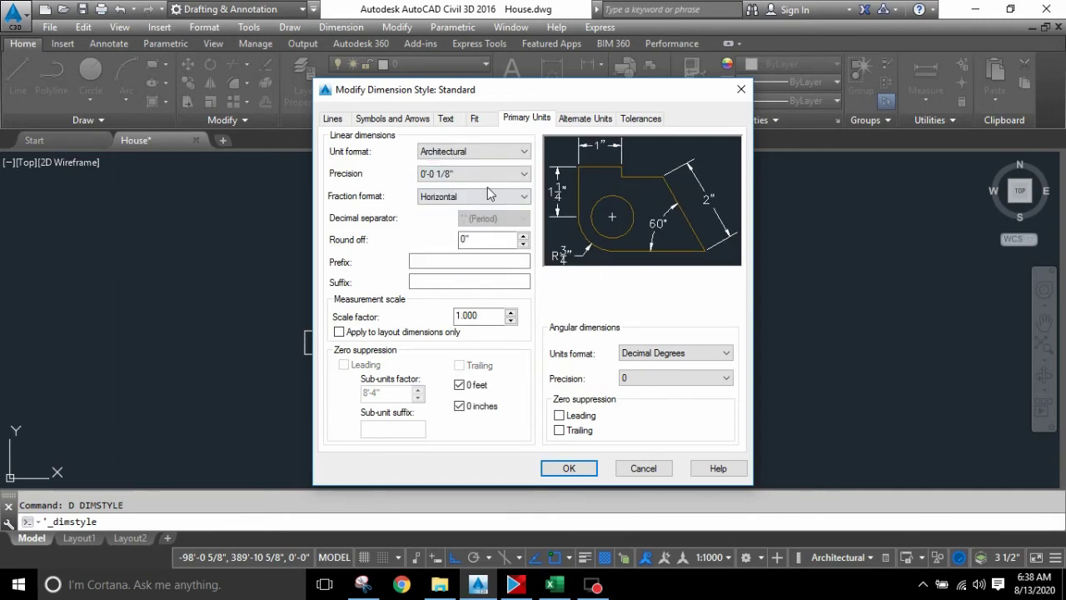
- Make both the first and second arrowheads Oblique
click(379, 119)
click(393, 166)
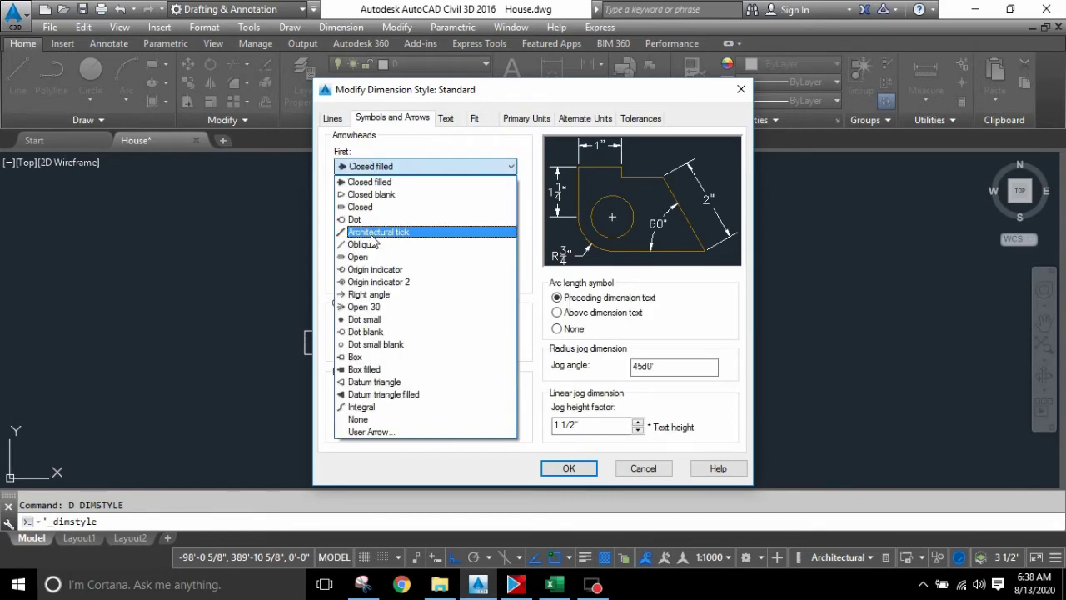
click(367, 243)
click(372, 200)
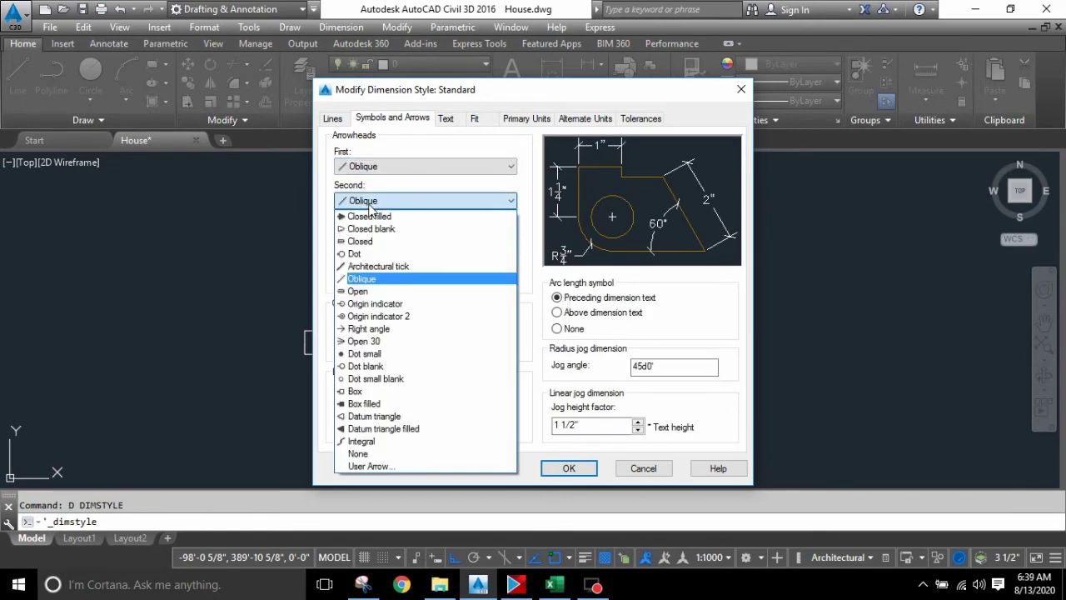
click(356, 281)
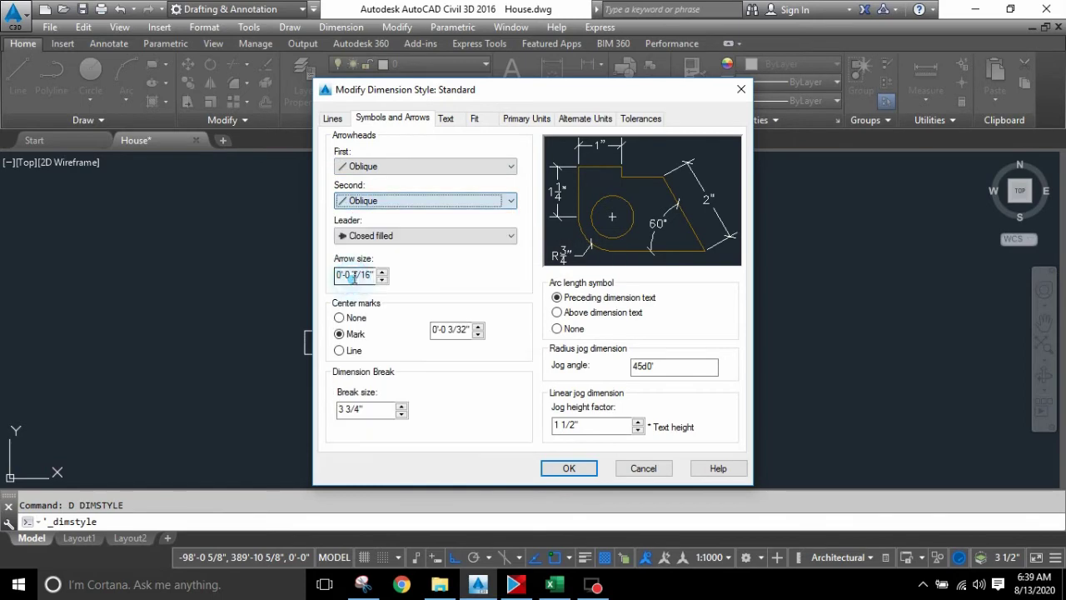
click(335, 118)
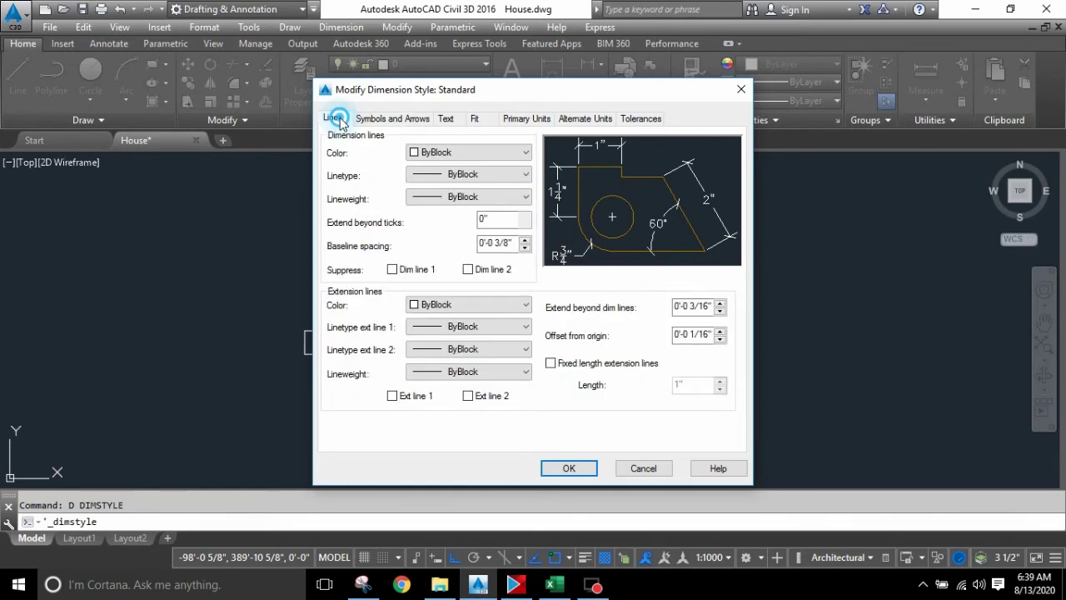
- Set extension lines to extend 2" beyond dimension lines, offset 2" from origin, with fixed length
double_click(708, 310)
text(1)
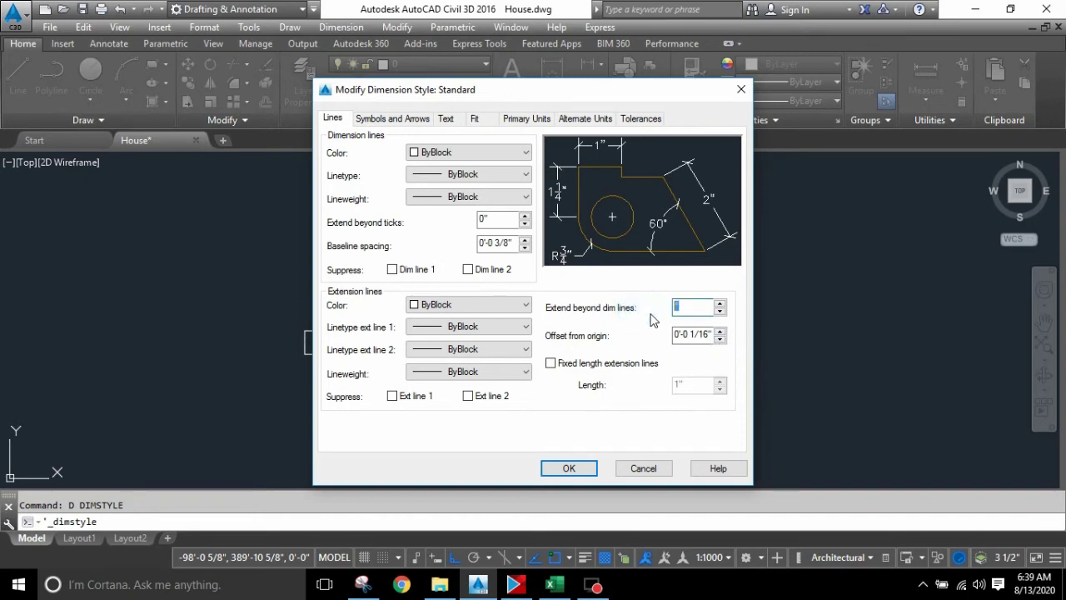
text(2)
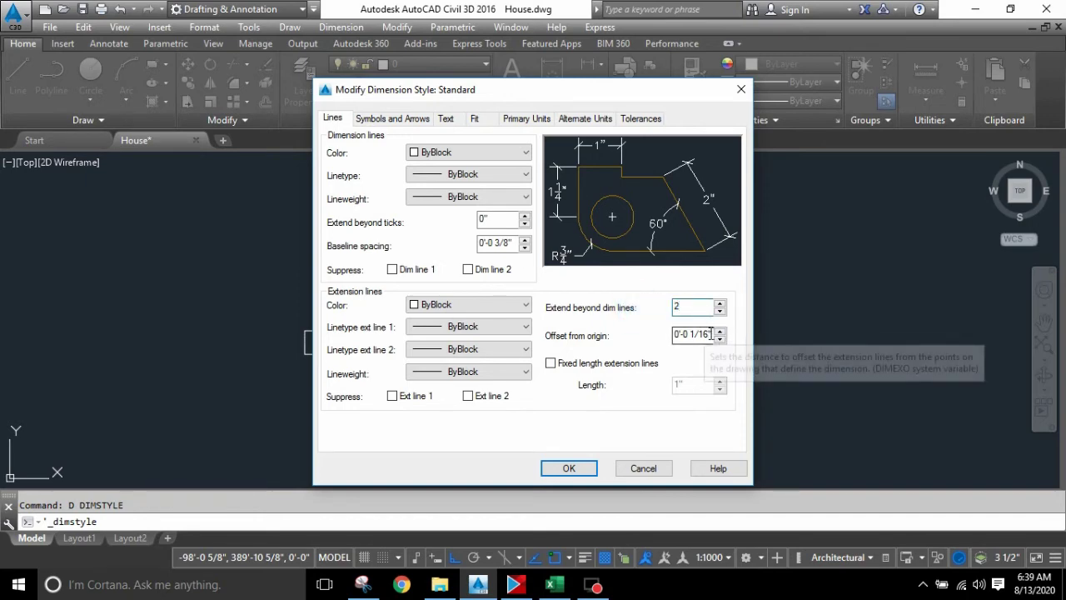
double_click(709, 334)
text(2)
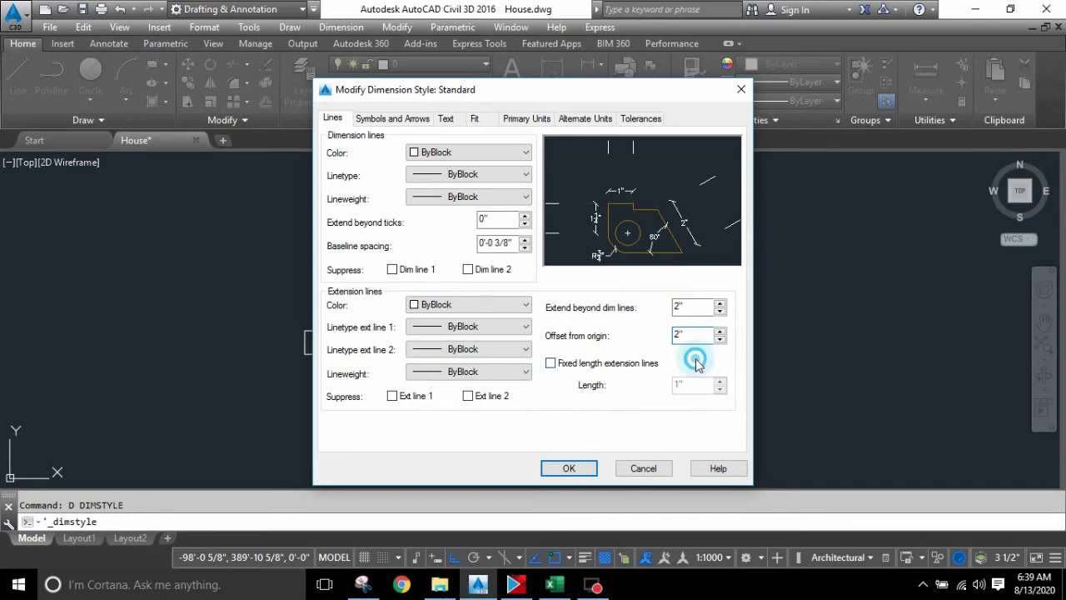
click(696, 363)
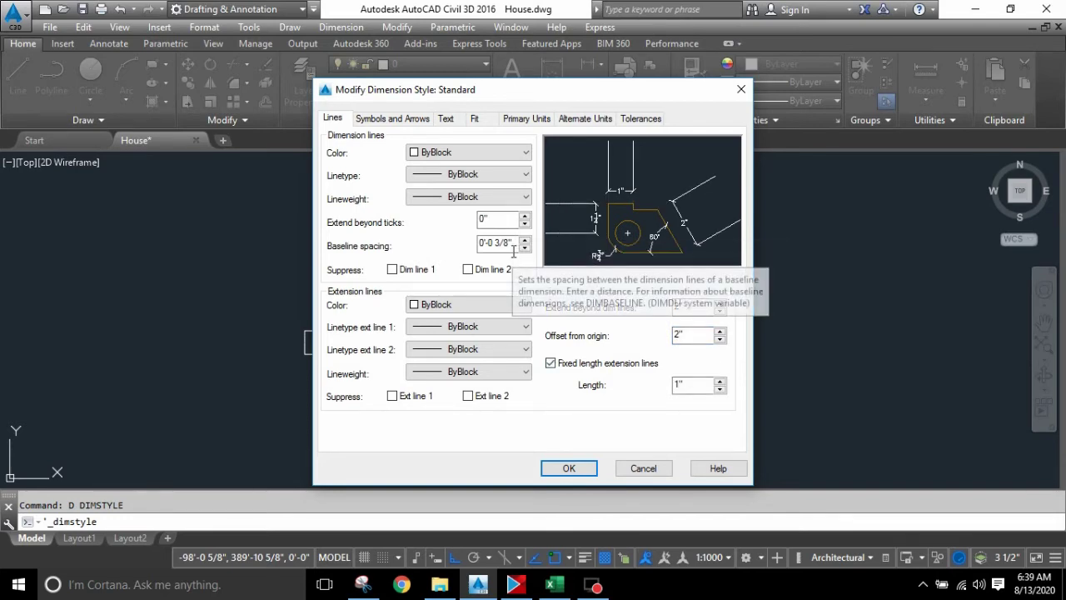
click(403, 121)
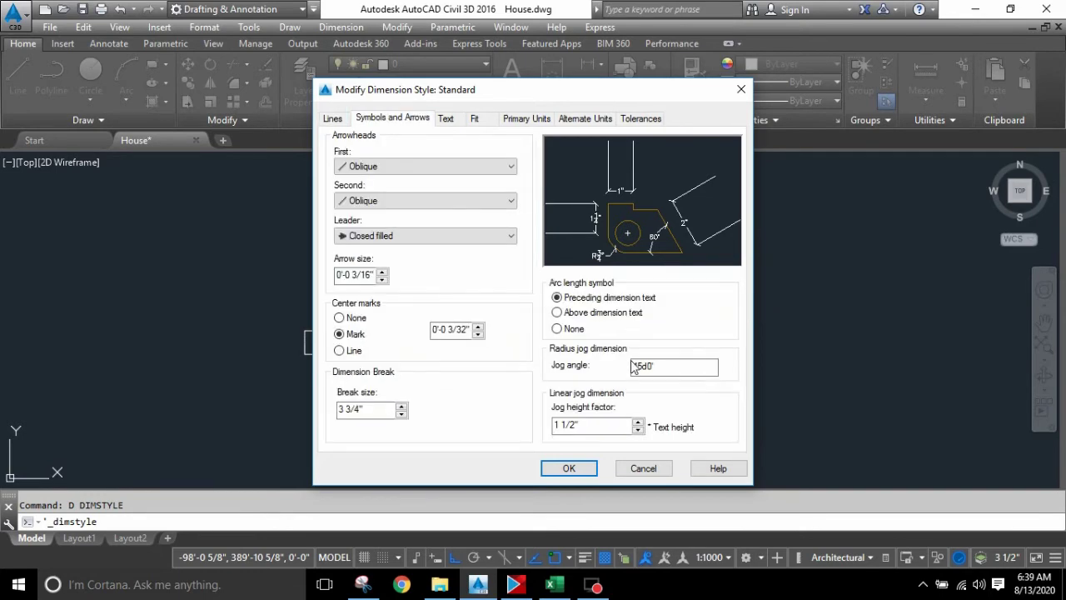
- Put the arc length symbol above the dimension text and align text with the dimension line
click(557, 313)
click(445, 118)
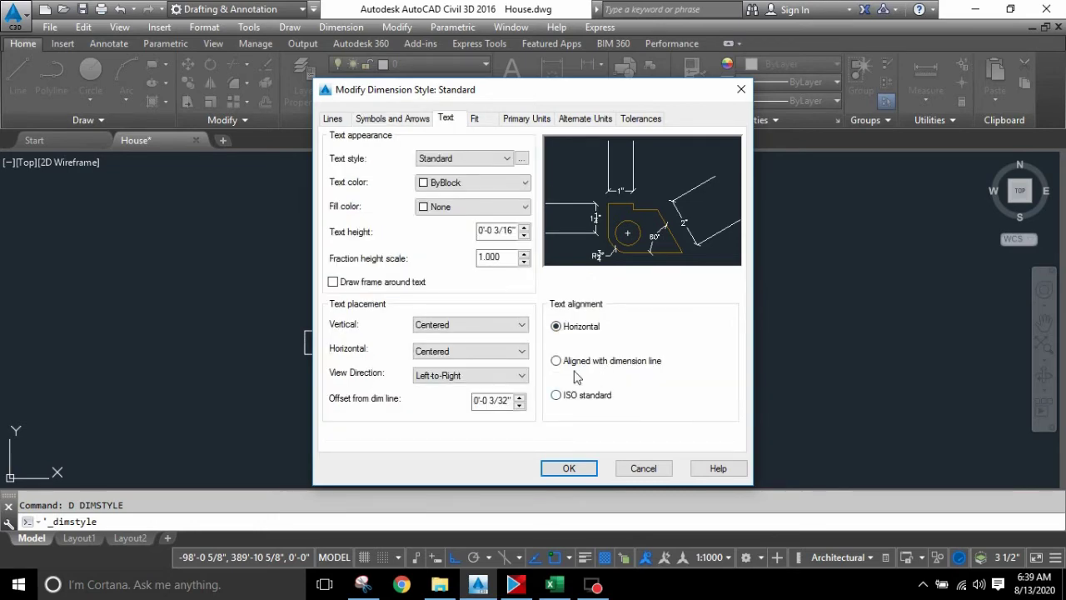
click(573, 363)
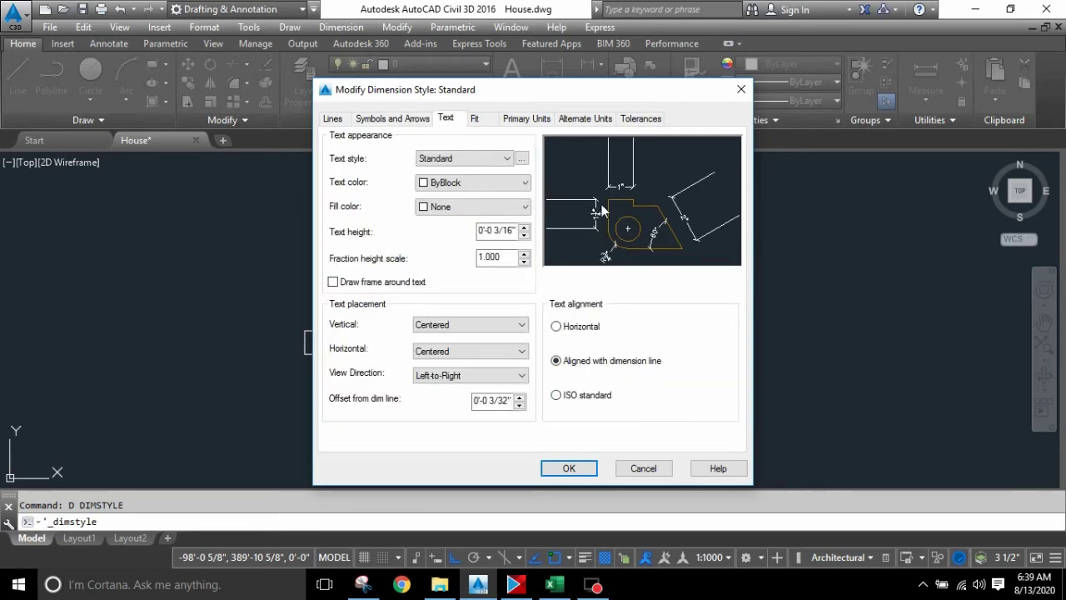
click(579, 326)
click(557, 360)
- Try the vertical text placement options, leaving placement set to Centered
click(474, 326)
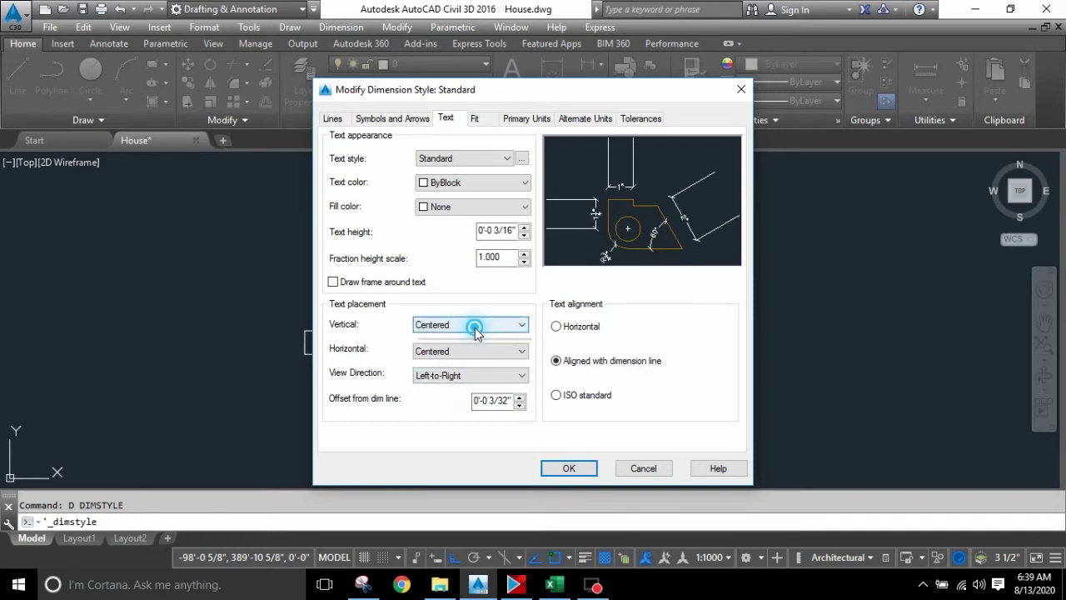
click(460, 342)
key(Down)
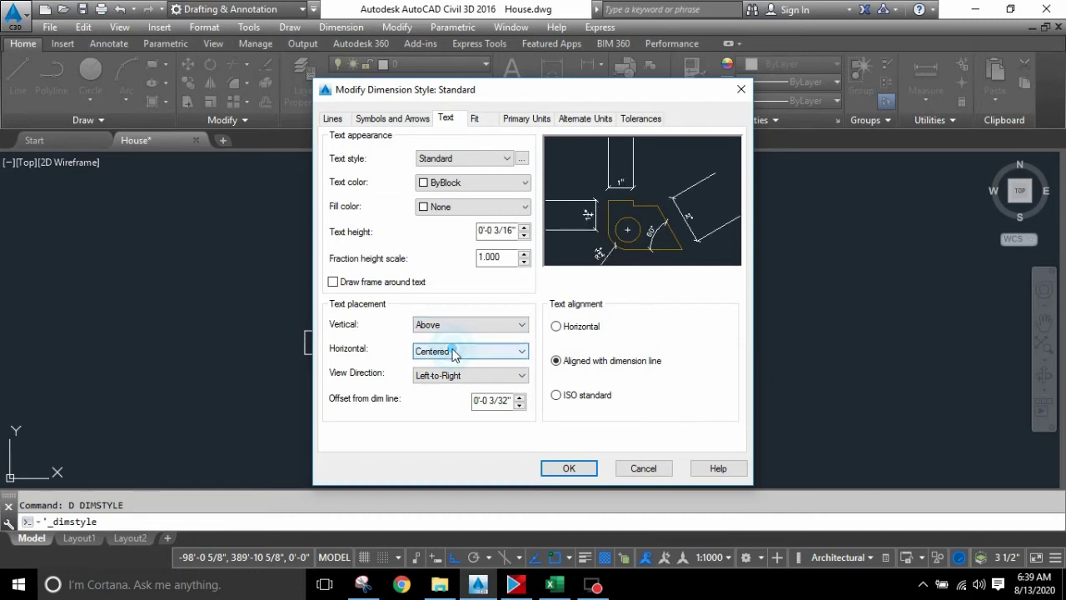
key(alt+Down)
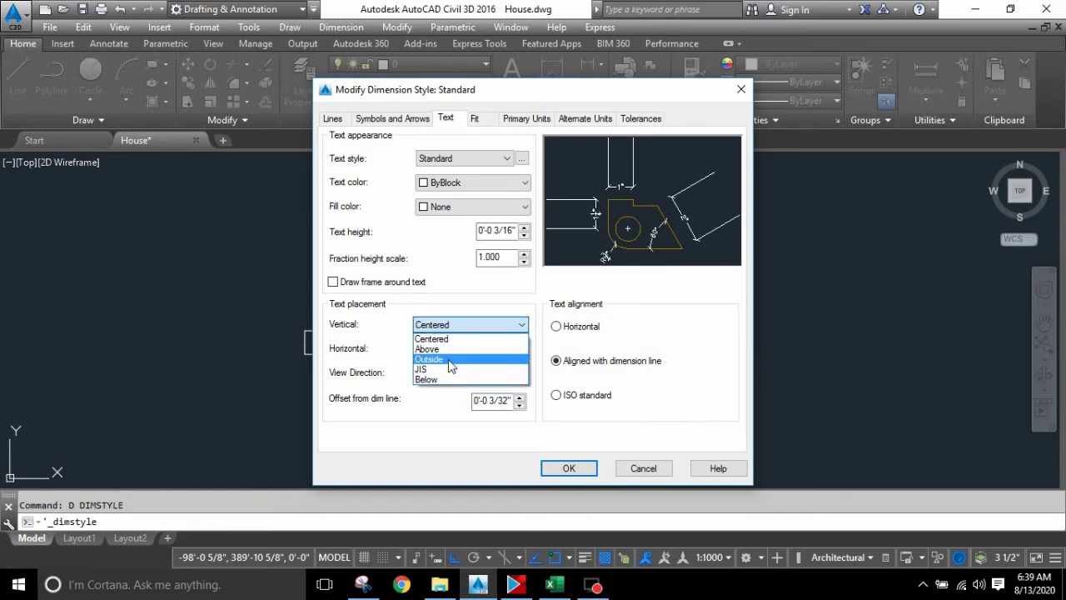
click(472, 325)
click(452, 368)
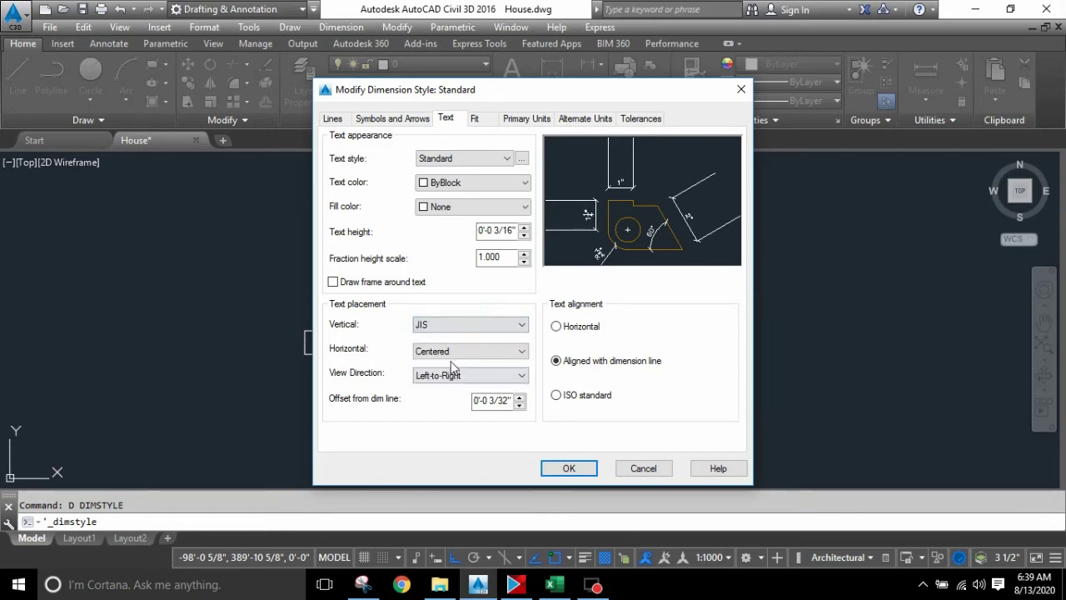
click(458, 326)
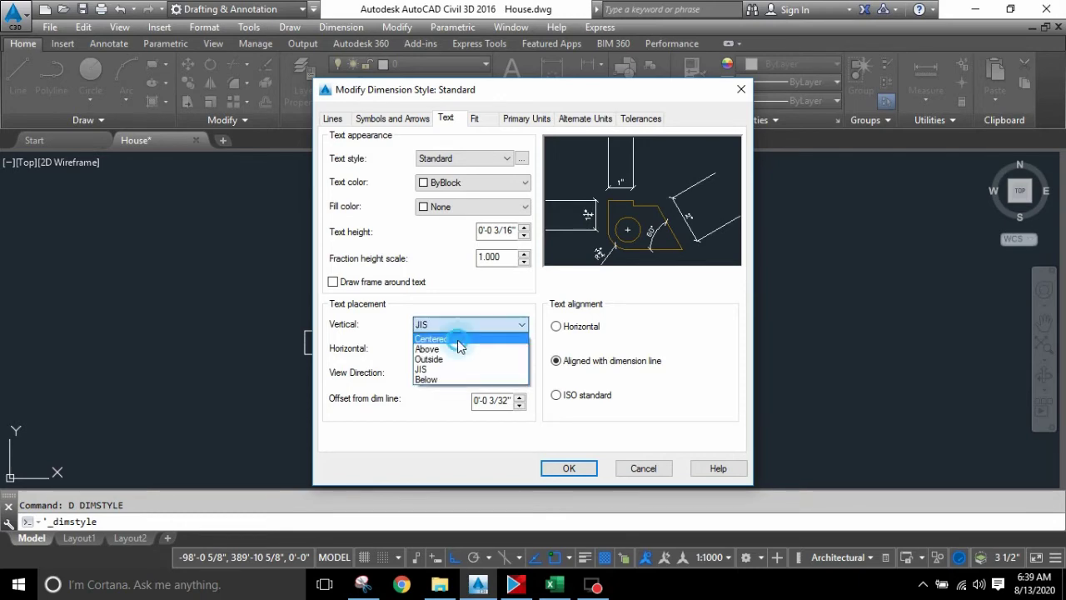
click(459, 341)
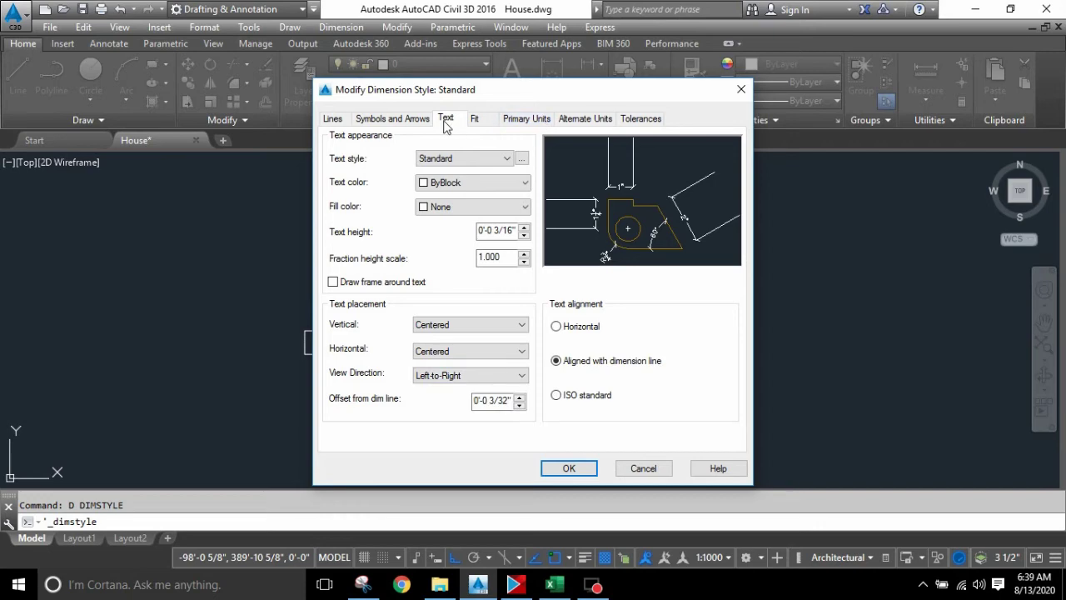
- Set arrow size to 1.5 and text height to 2, then apply the changes to Standard
click(395, 118)
drag(367, 274, 309, 276)
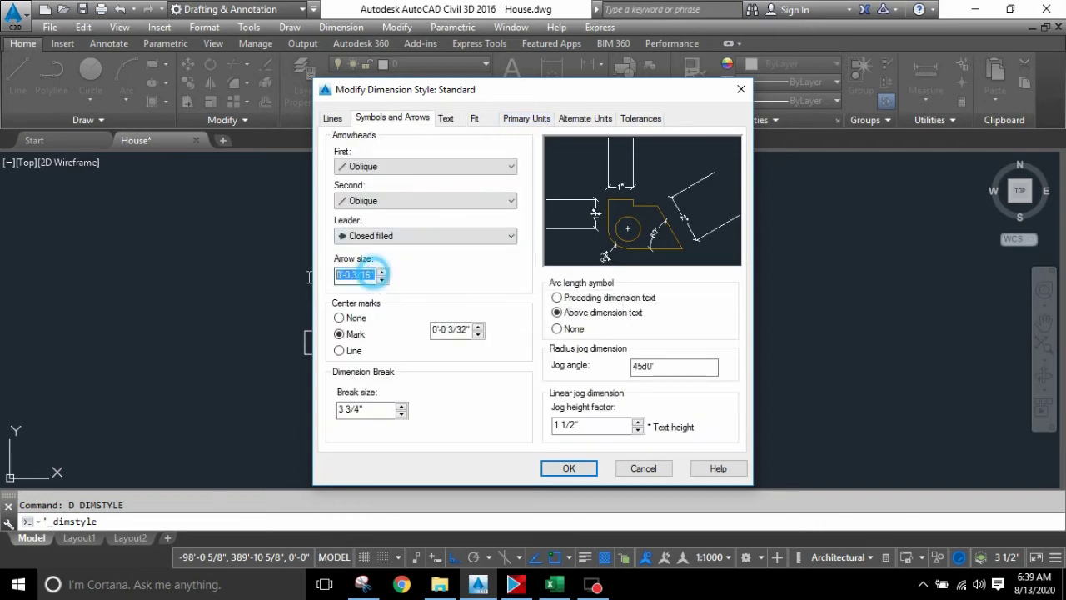
text(1)
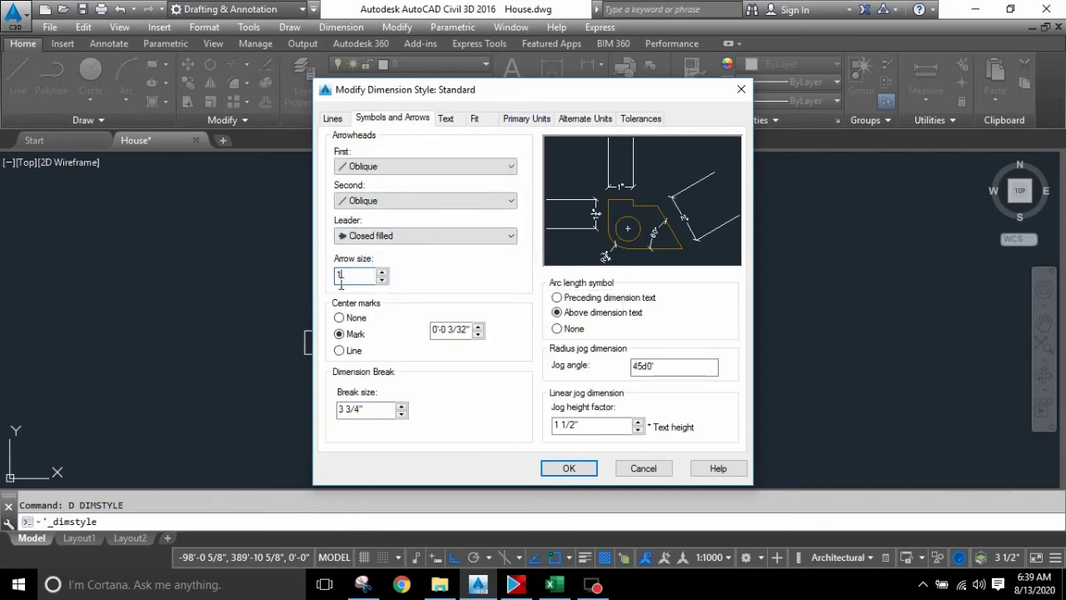
text(.5)
click(455, 121)
double_click(514, 234)
text(2)
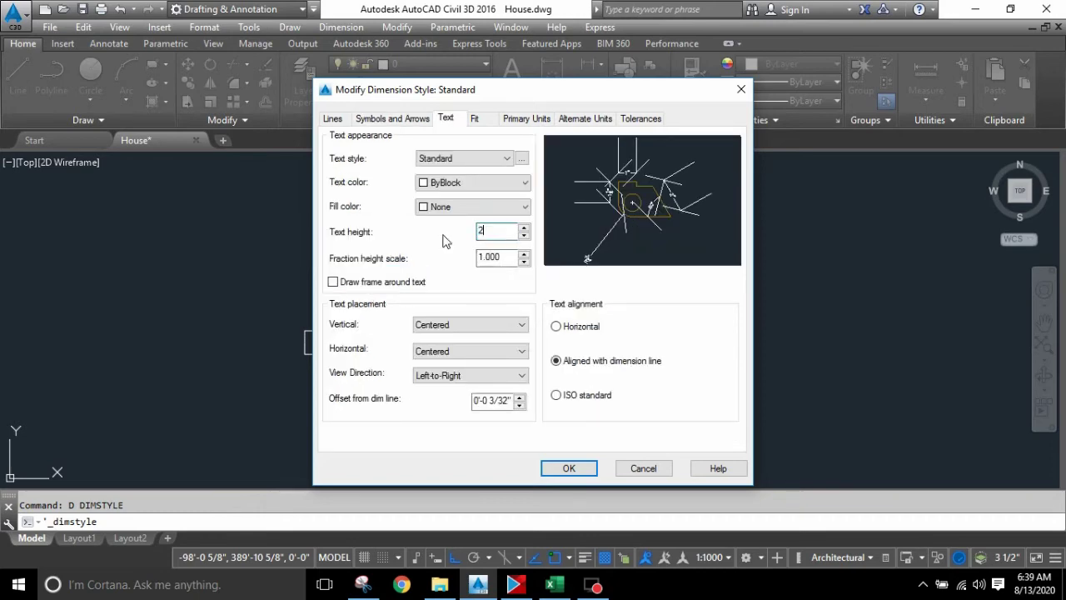
click(502, 257)
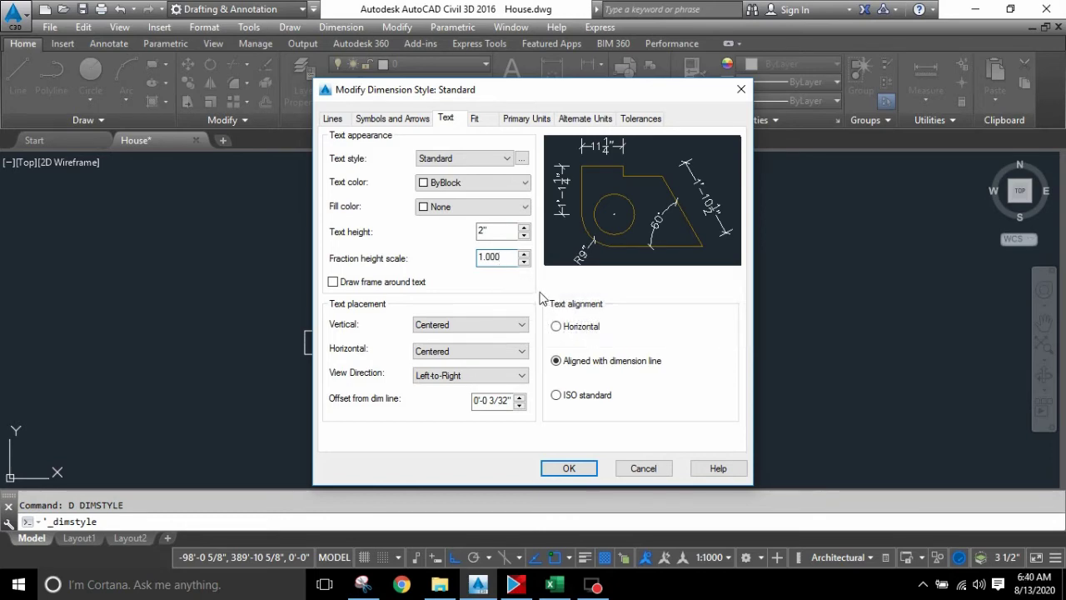
click(573, 468)
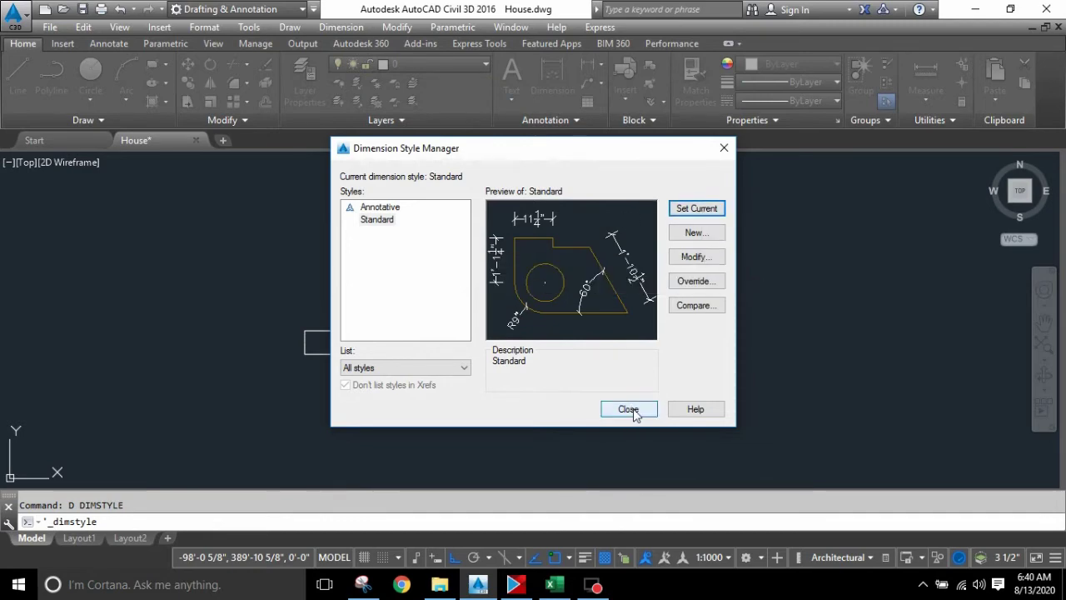
- Close the Dimension Style Manager and frame the top edge with its two 25' dimensions
key(Escape)
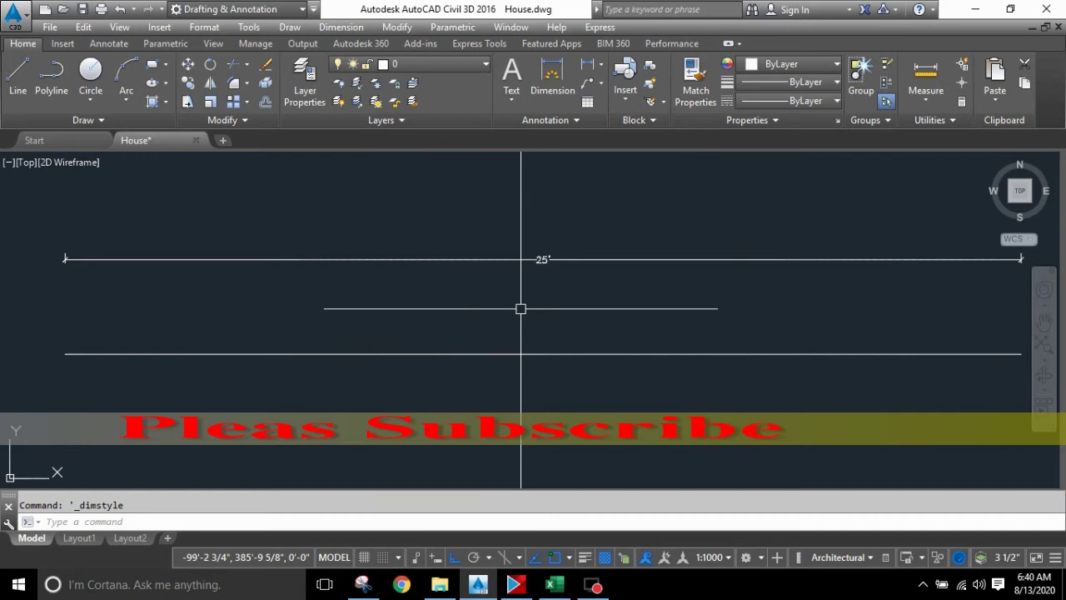
middle_drag(521, 309, 532, 293)
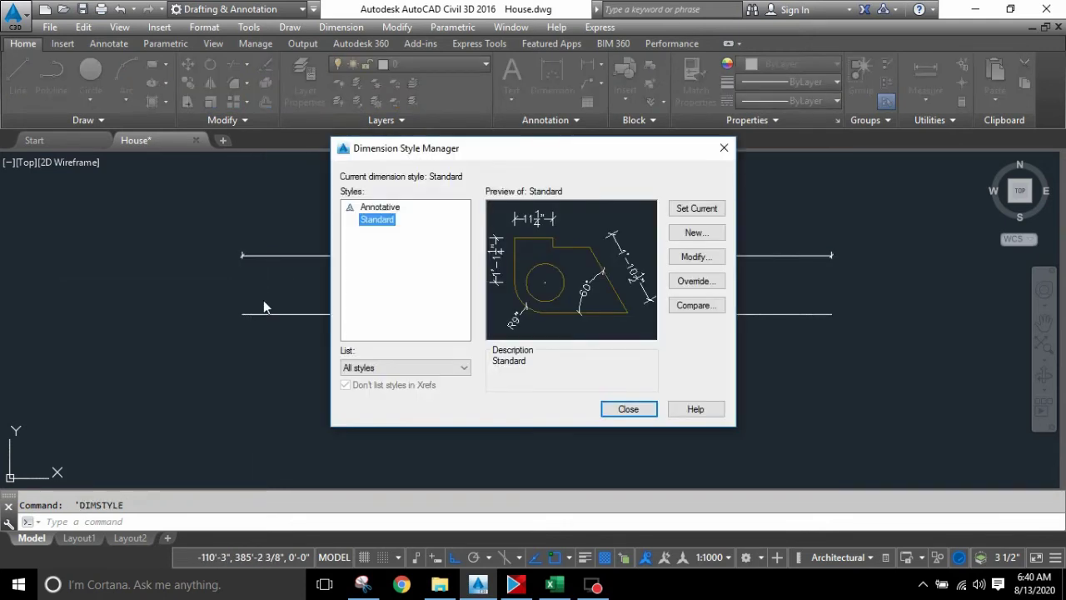
click(690, 283)
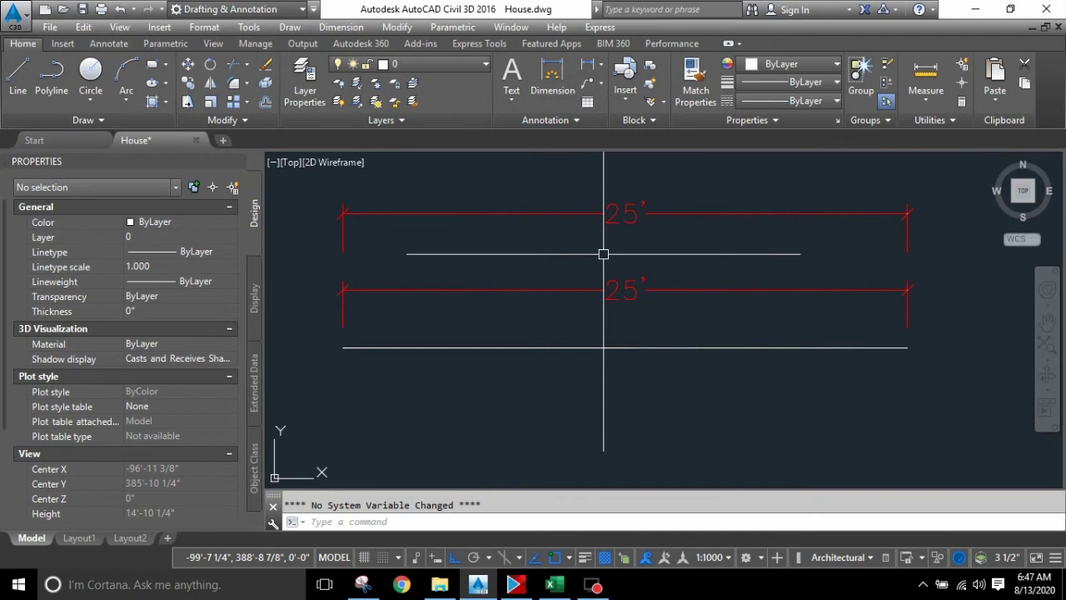
middle_drag(630, 307, 641, 283)
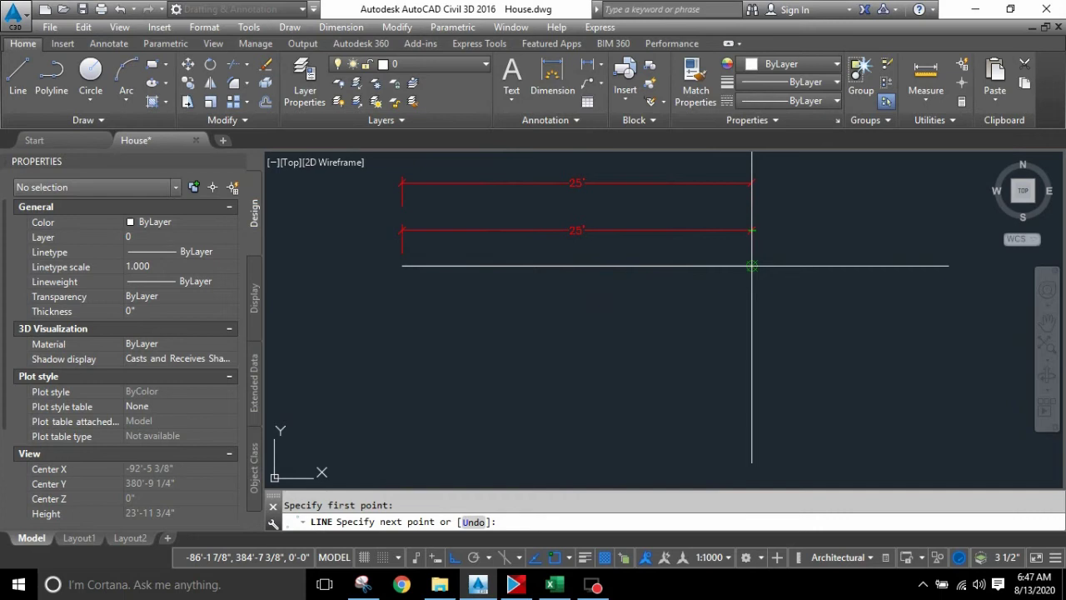
key(Escape)
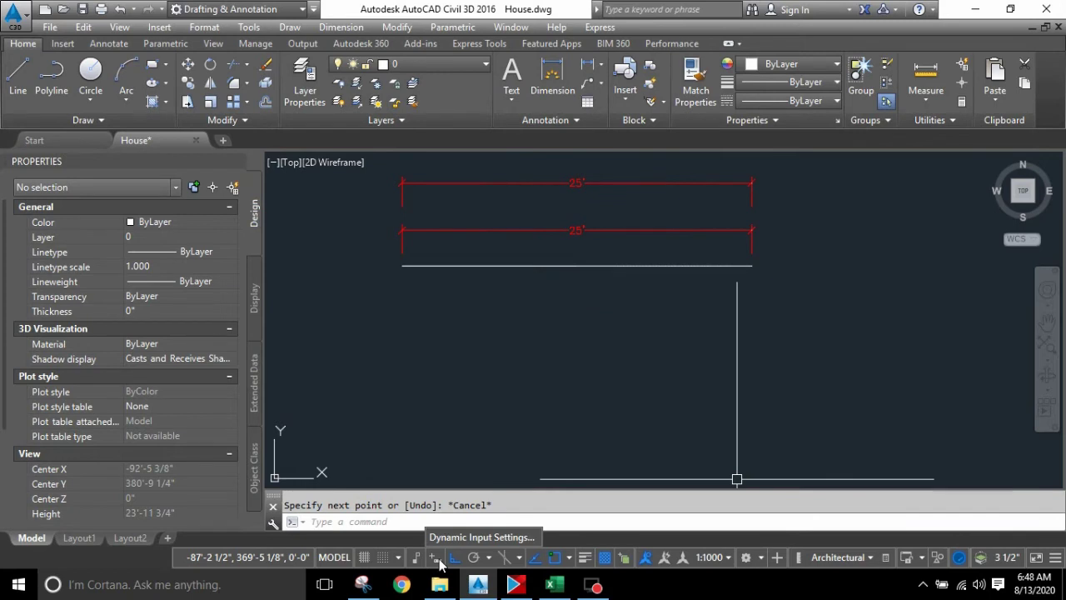
click(482, 537)
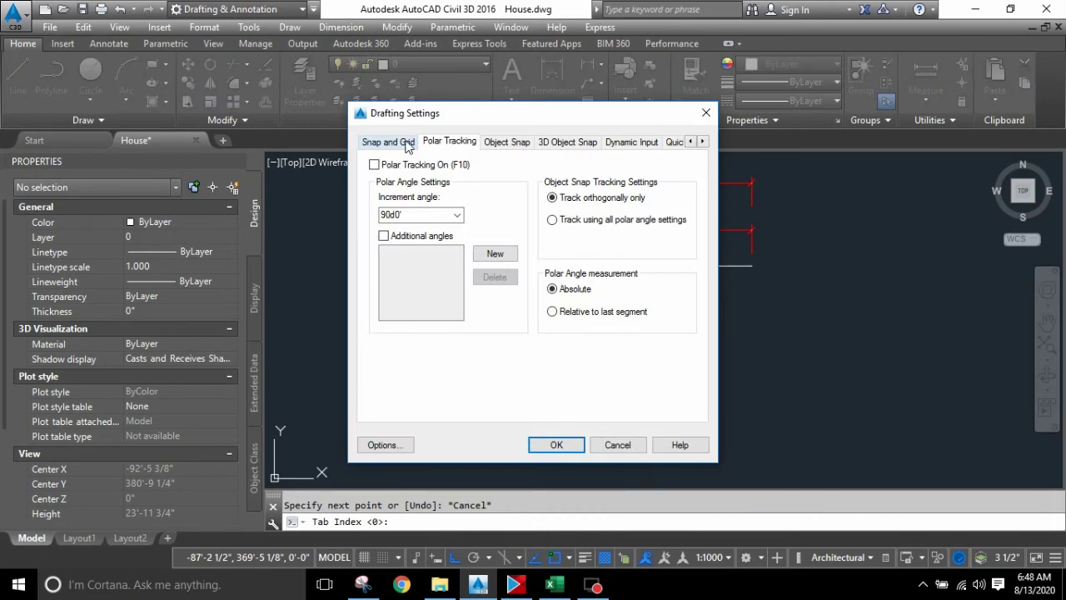
key(Escape)
text(op)
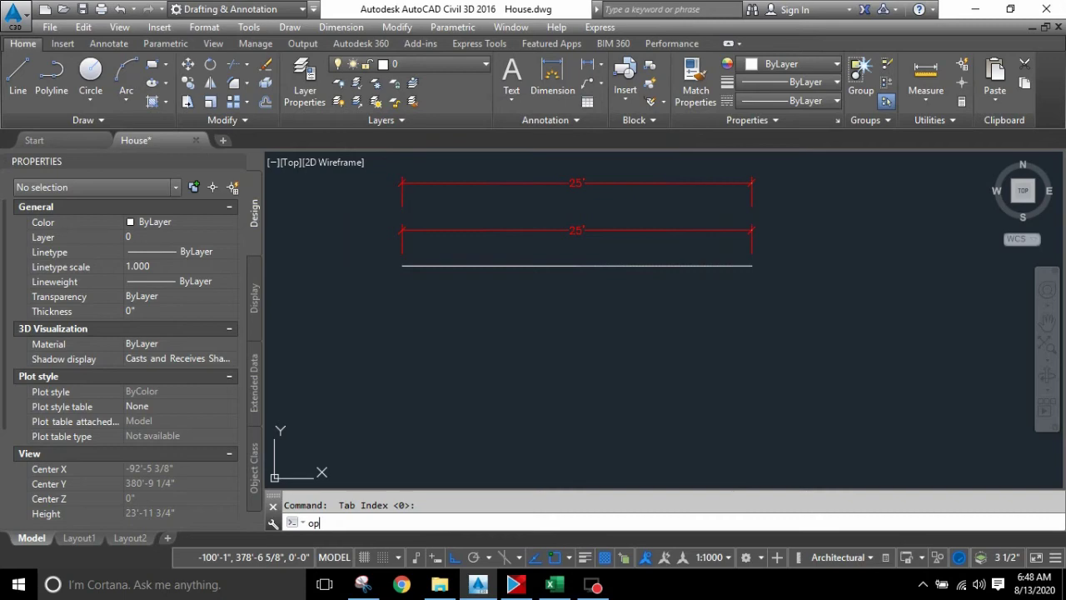
- Raise the crosshair size to its maximum of 100 in the Options Display settings
key(Return)
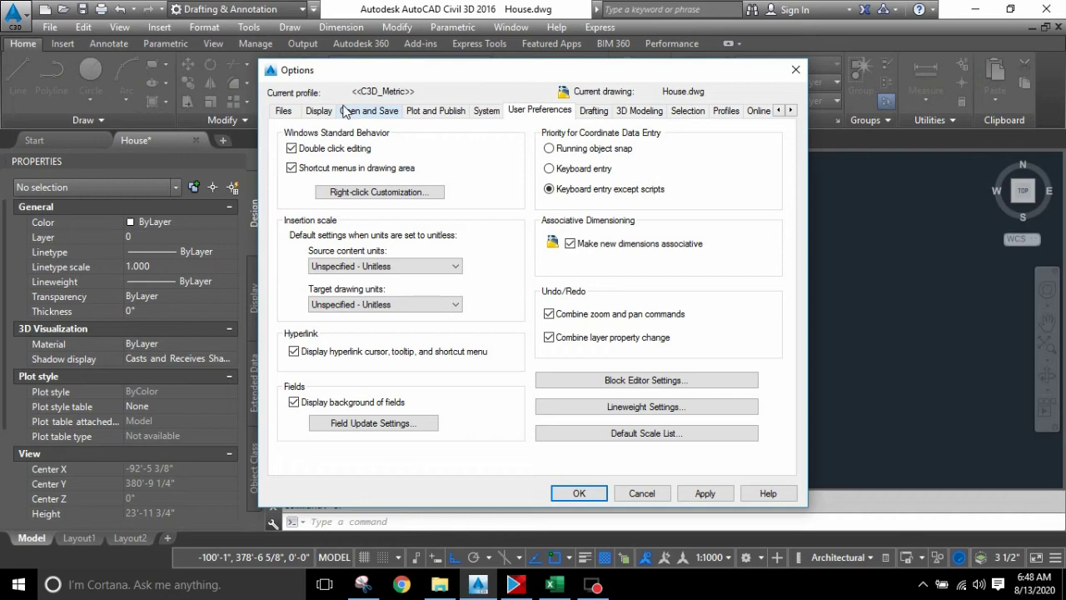
click(337, 111)
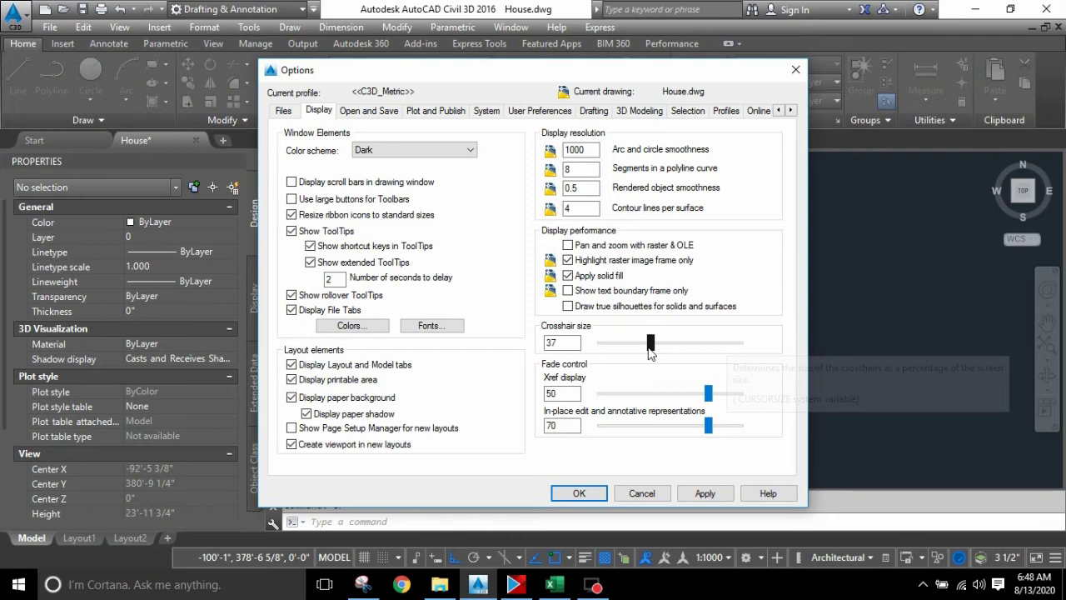
drag(651, 344, 738, 344)
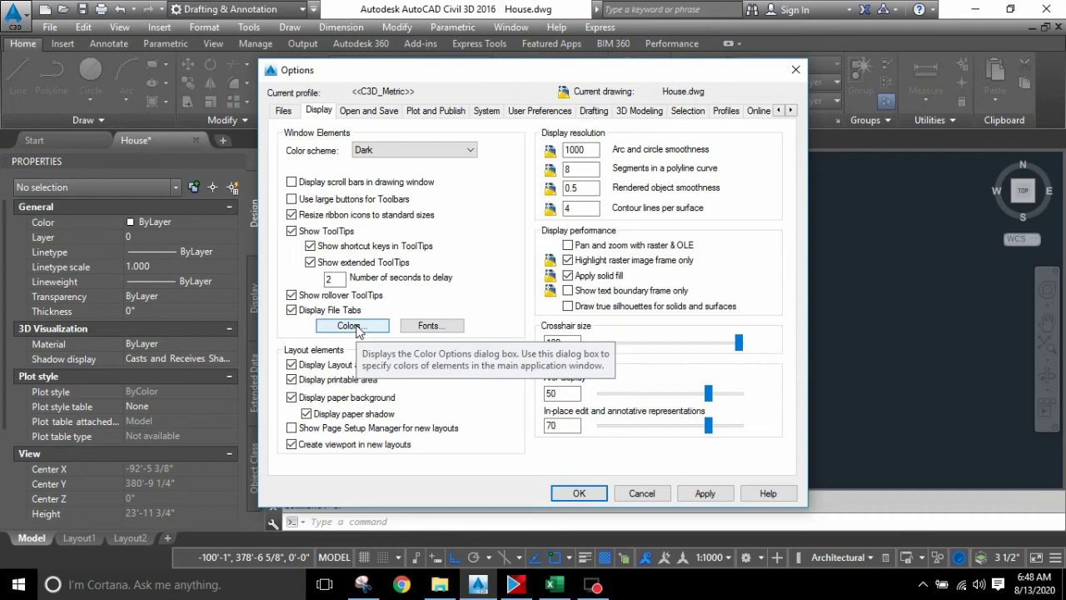
- Review the Open and Save, Plot and Publish, Selection and Drafting settings, then close Options
click(369, 110)
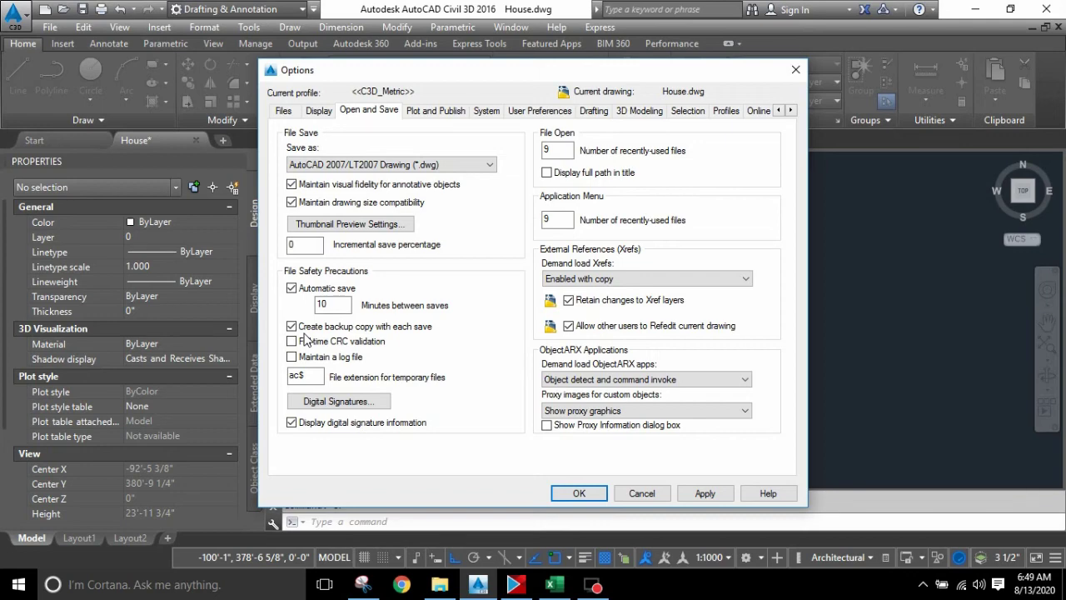
key(ctrl+Tab)
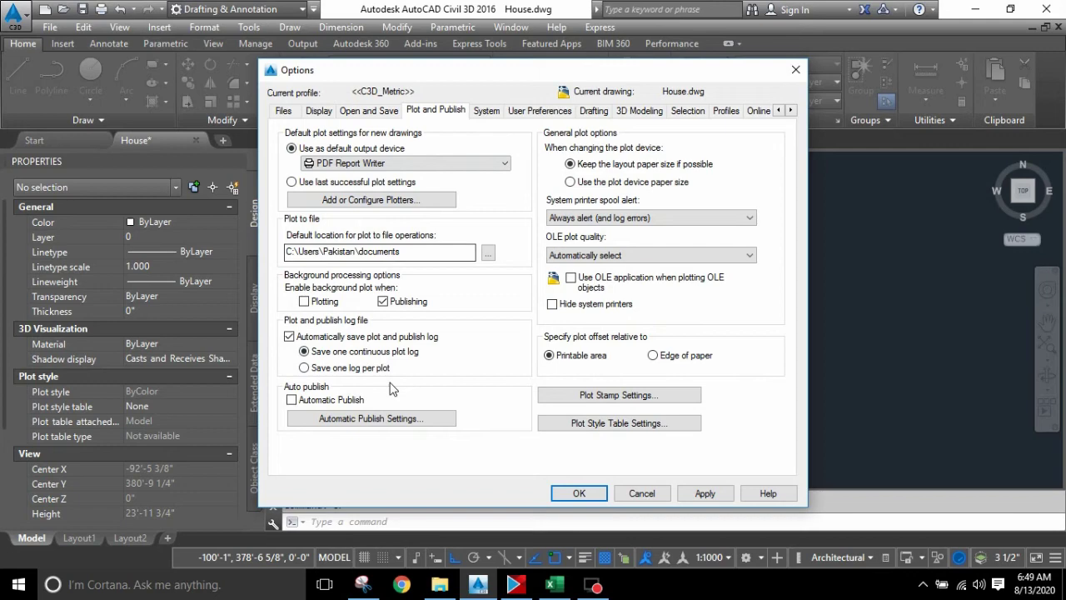
click(688, 110)
click(389, 158)
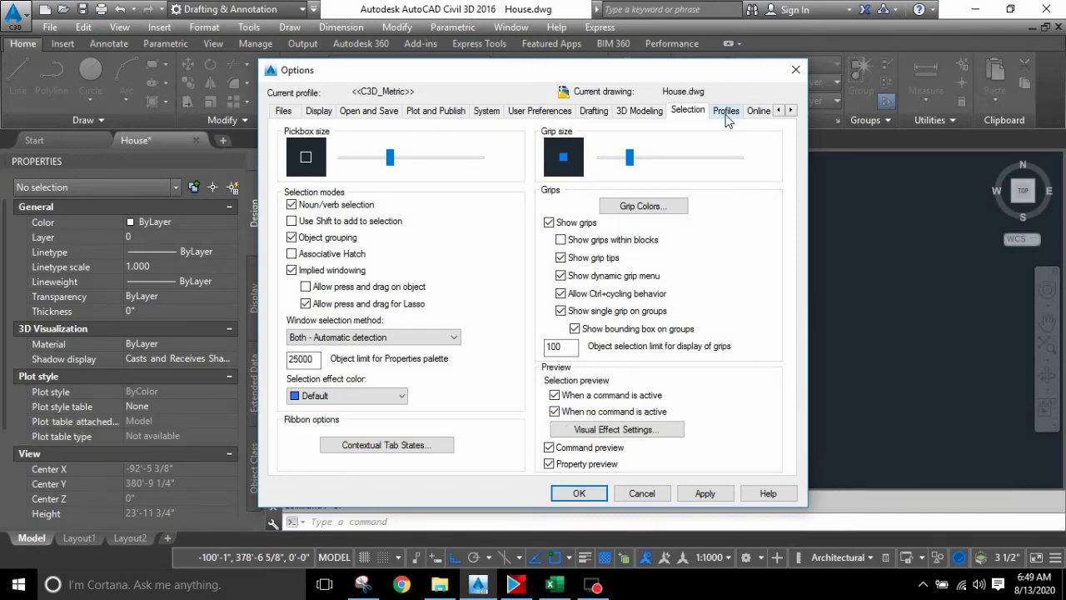
click(594, 110)
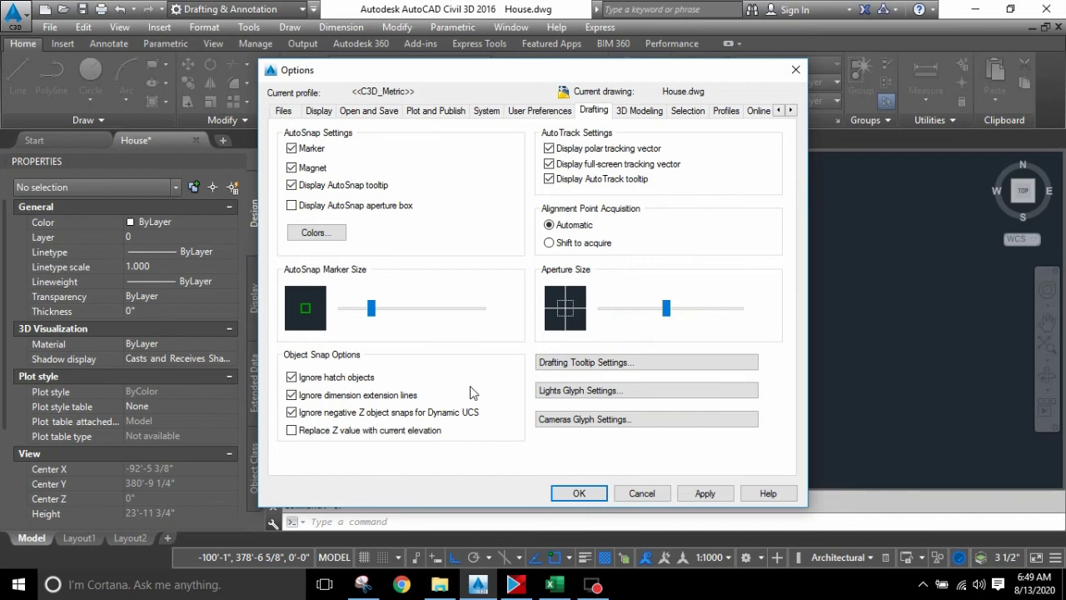
key(Return)
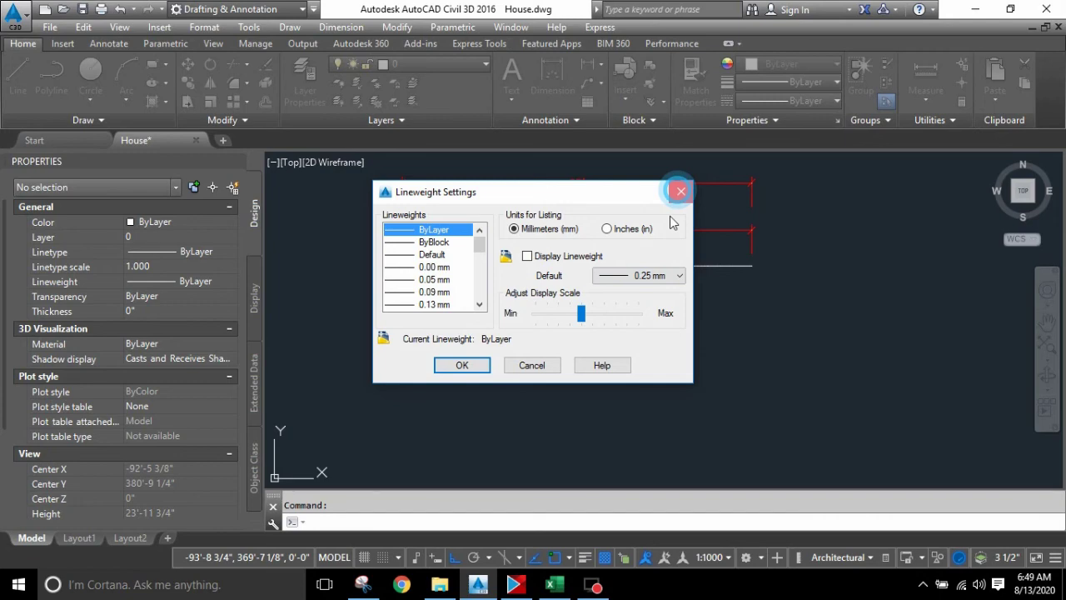
- Check the enabled object snap modes in Drafting Settings, then start the LINE command
click(516, 141)
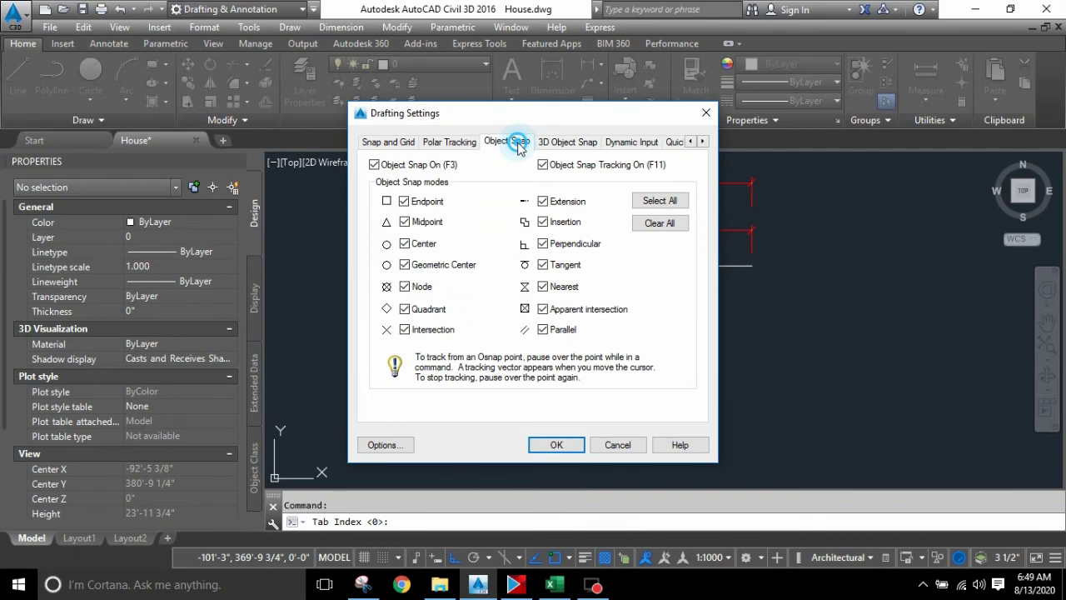
key(Return)
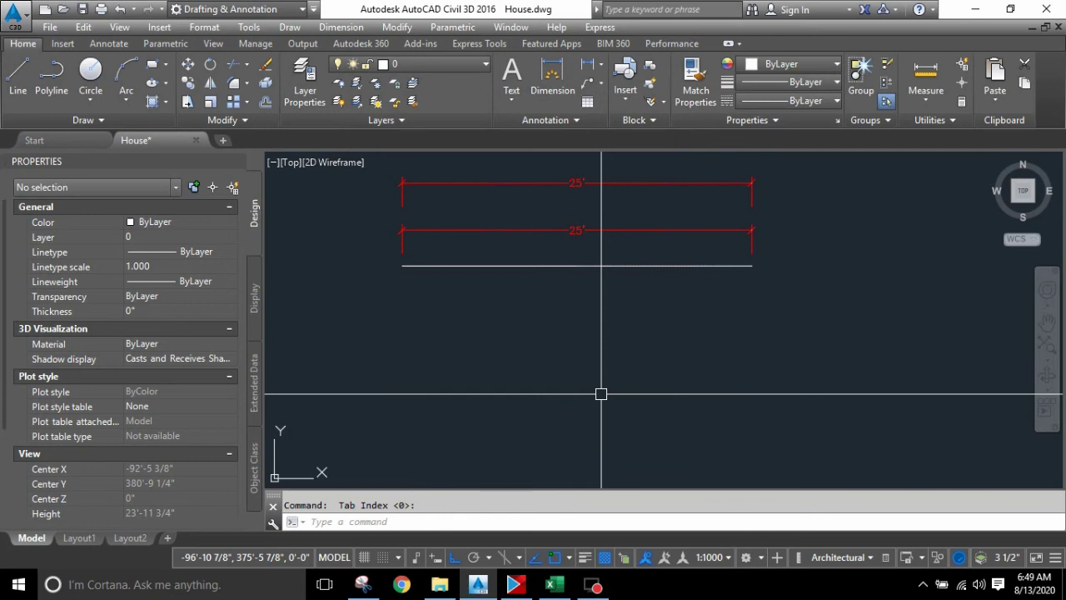
text(l)
key(Return)
- From the top edge's right end, draw the 15' right side and 25' bottom edge
click(752, 266)
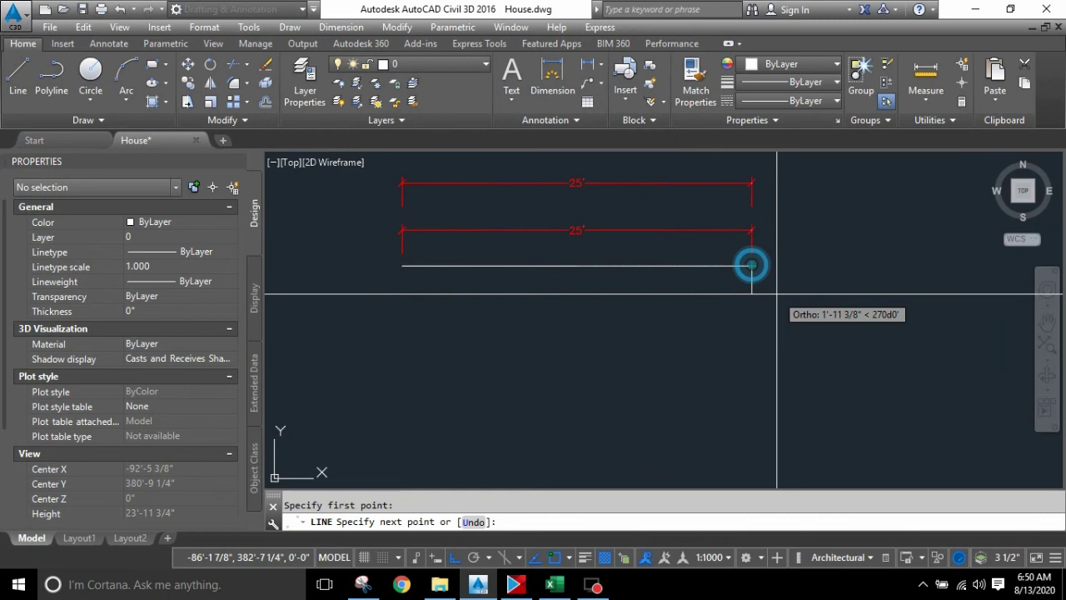
text(15')
key(Return)
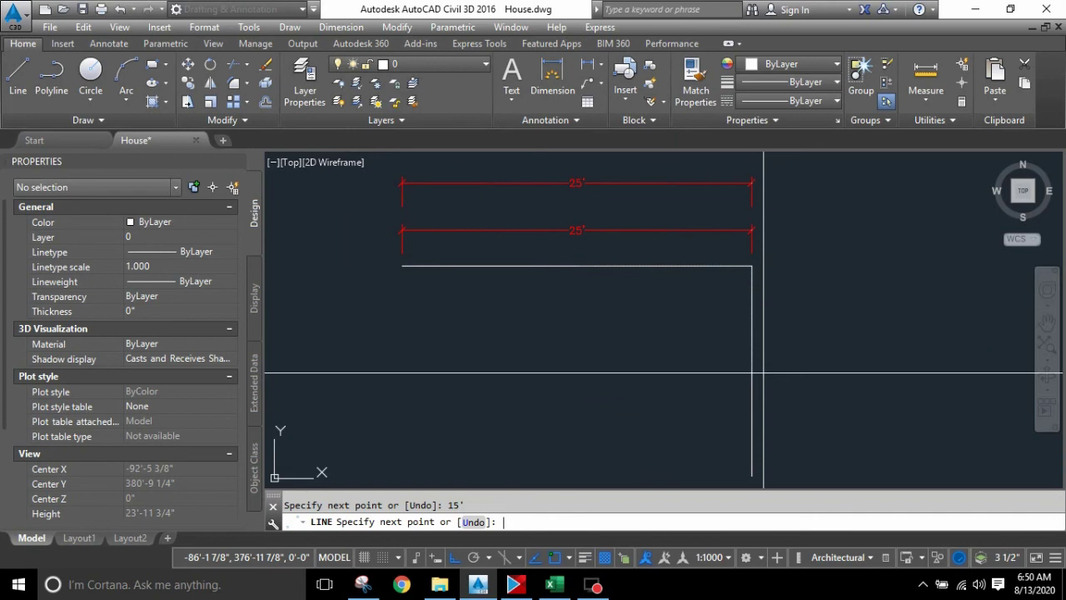
scroll(631, 349, down, 2)
text(25')
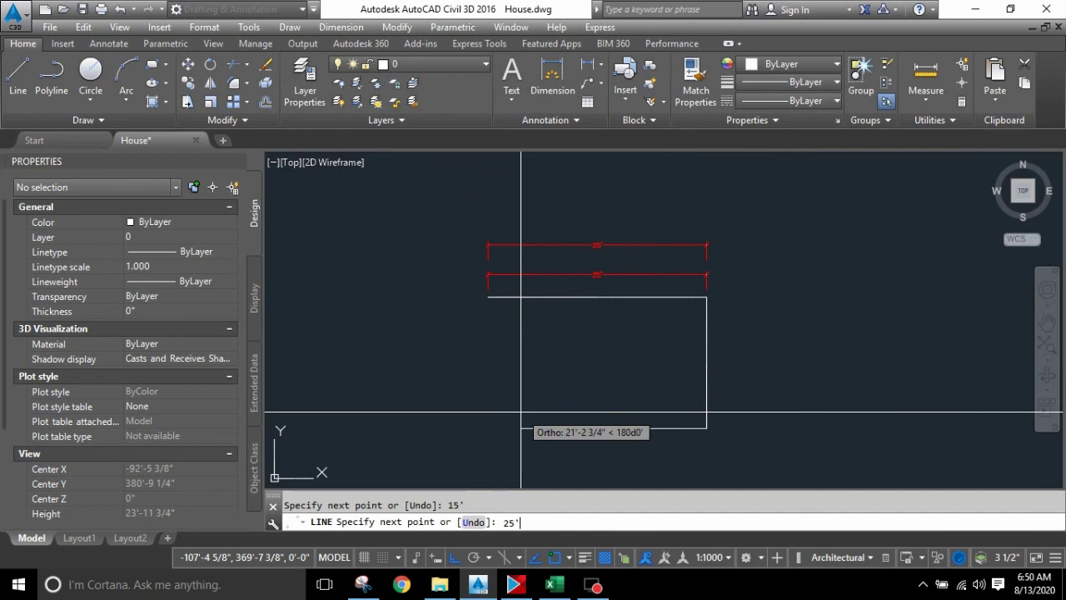
key(Return)
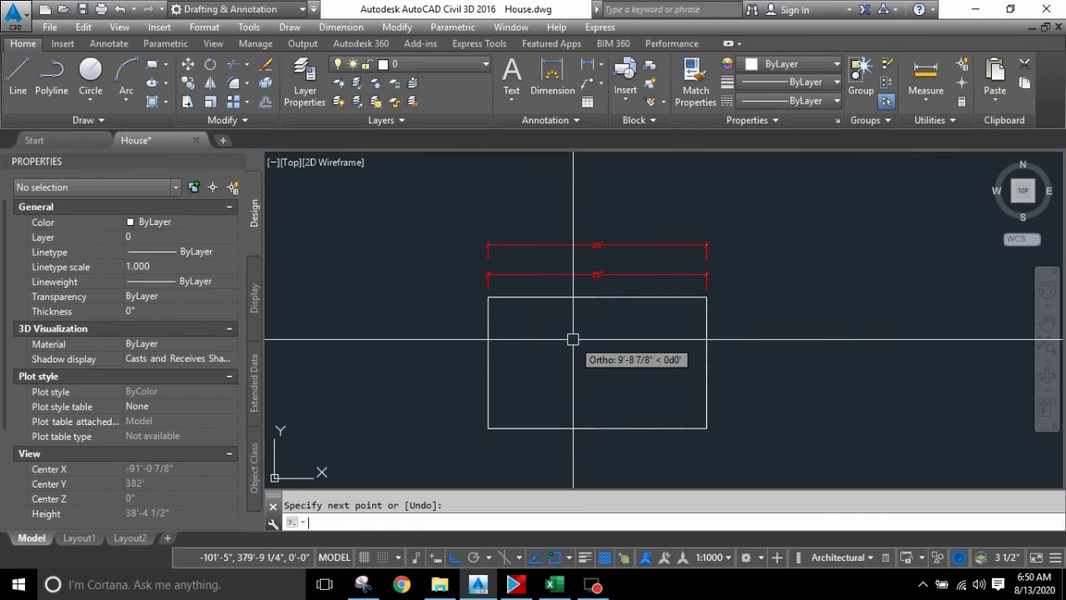
middle_drag(573, 339, 583, 315)
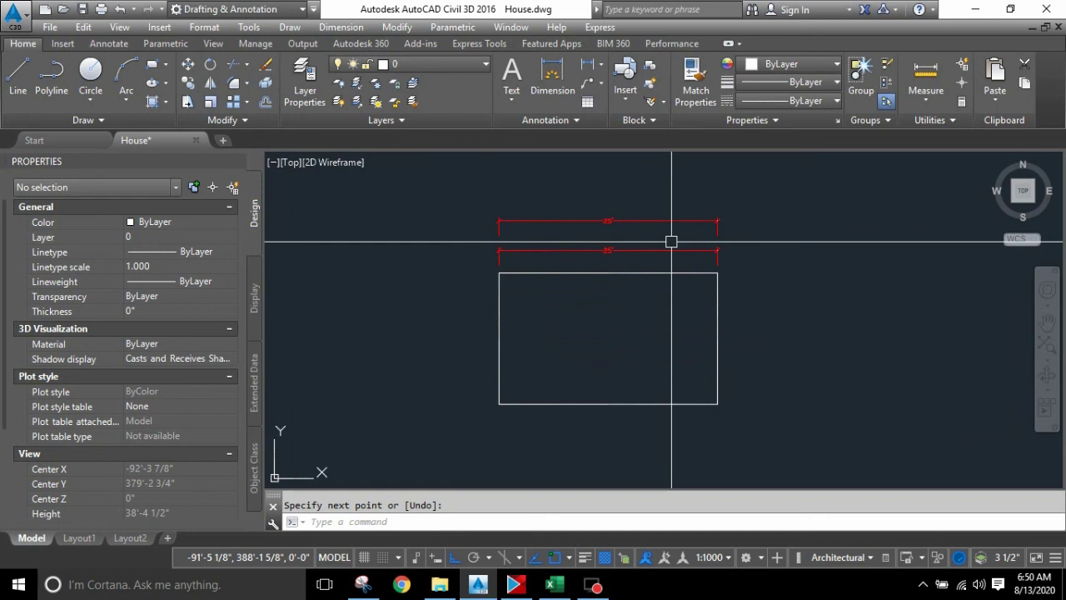
- Add the 15' dimension along the rectangle's left side and save House.dwg
click(460, 317)
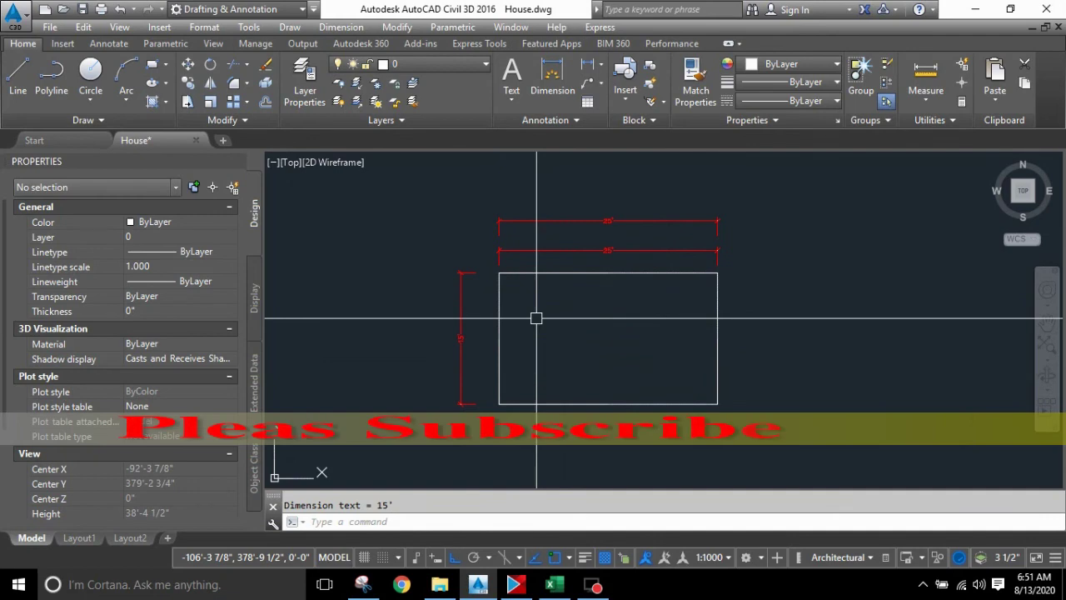
middle_drag(536, 318, 527, 311)
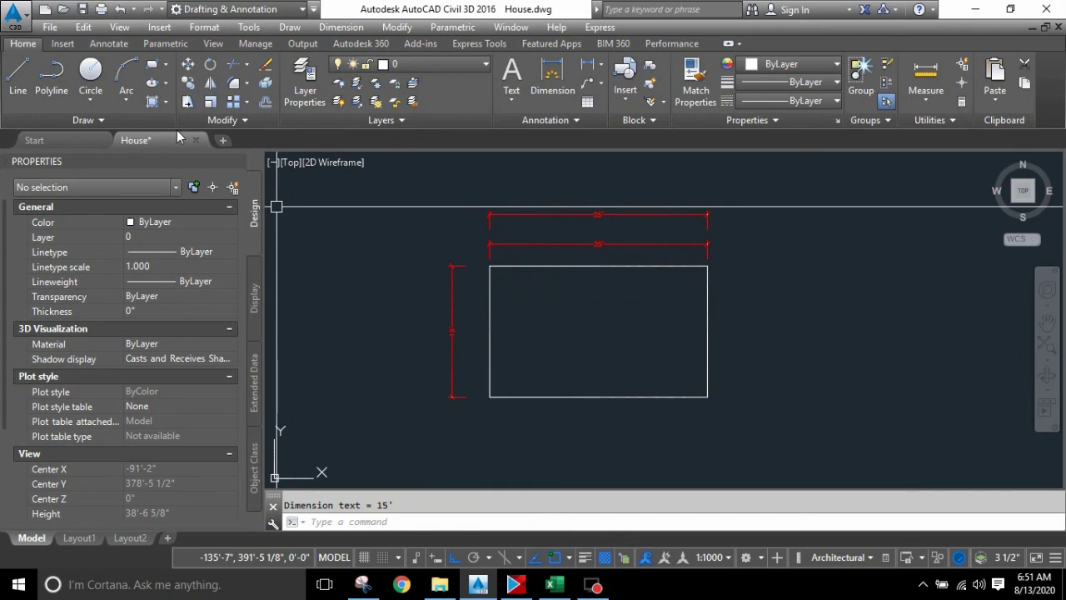
key(ctrl+s)
middle_drag(577, 281, 502, 281)
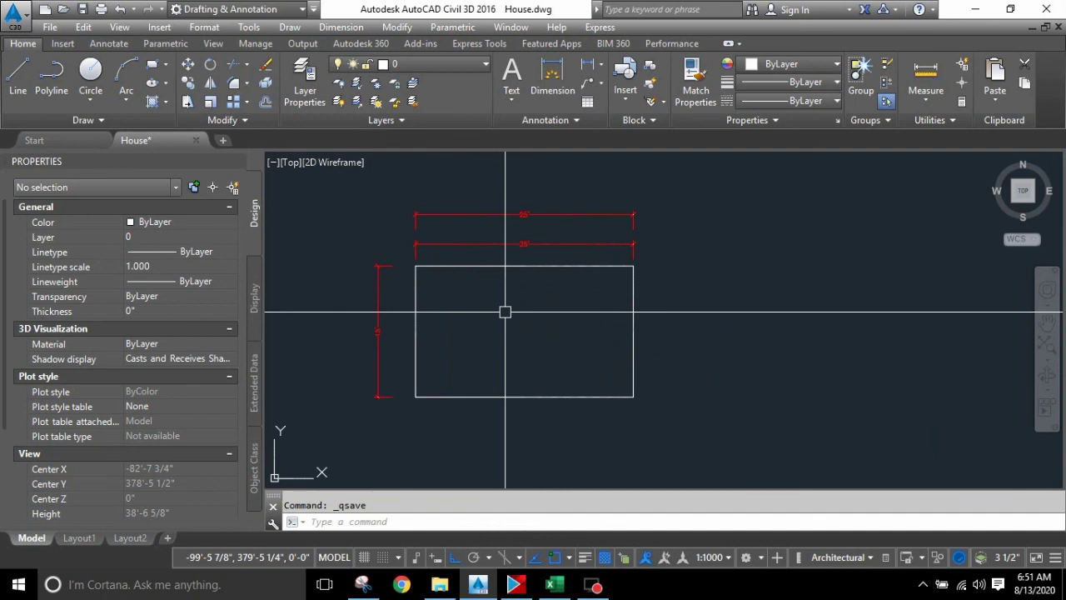
middle_drag(490, 266, 556, 259)
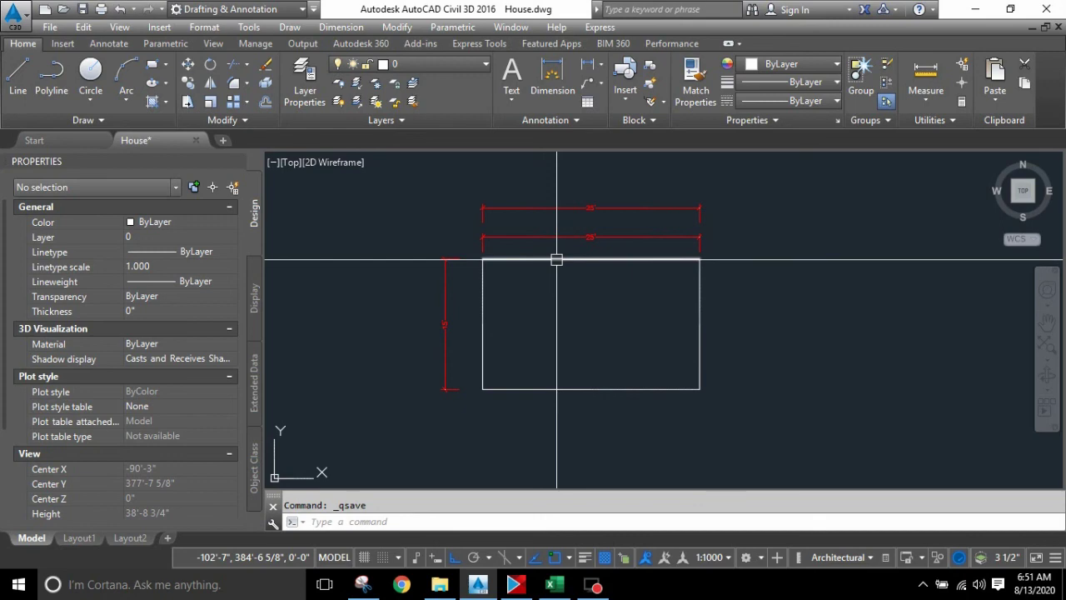
middle_drag(557, 260, 563, 260)
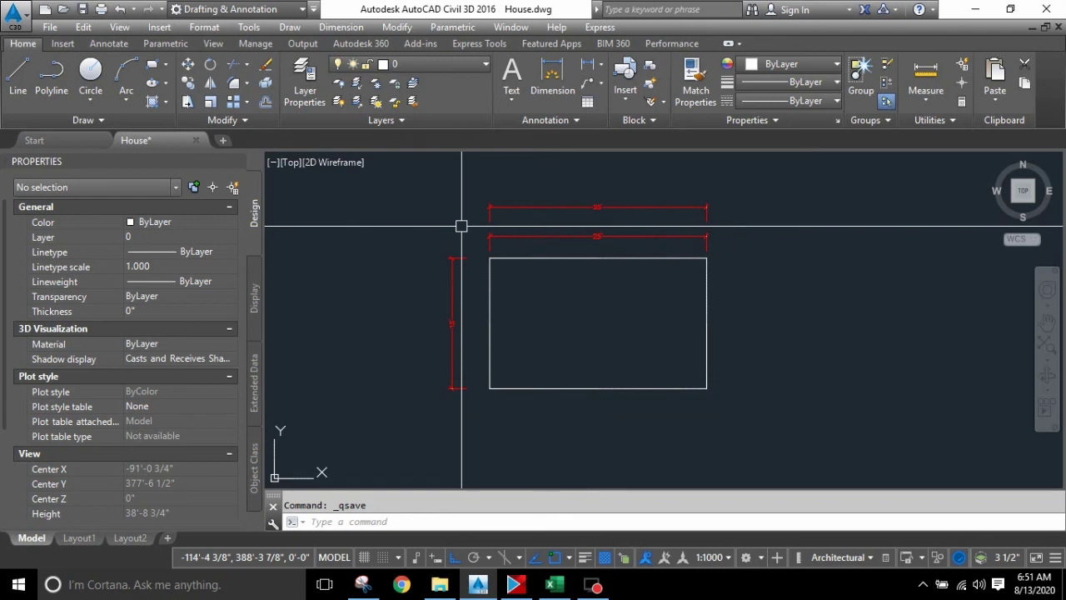
middle_drag(461, 226, 498, 194)
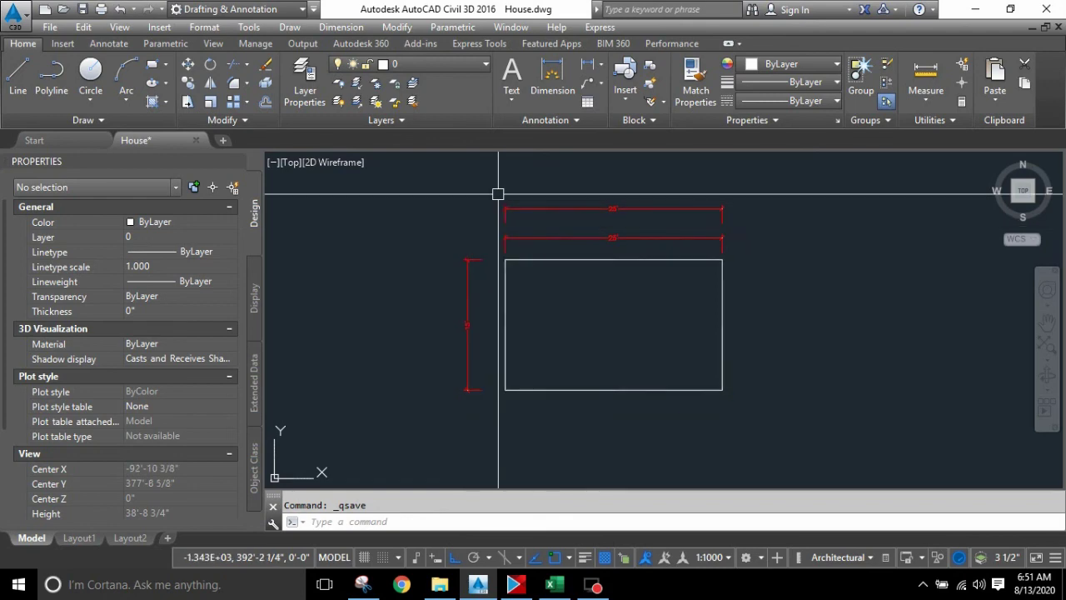